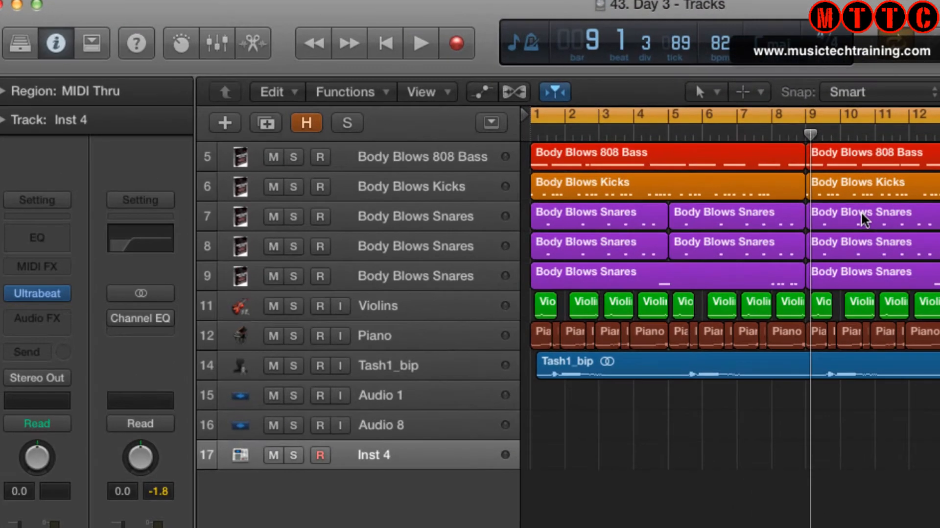
Step: Play the arrangement from bar 1 to about bar 5 to hear the existing beat
key("Return")
key("space")
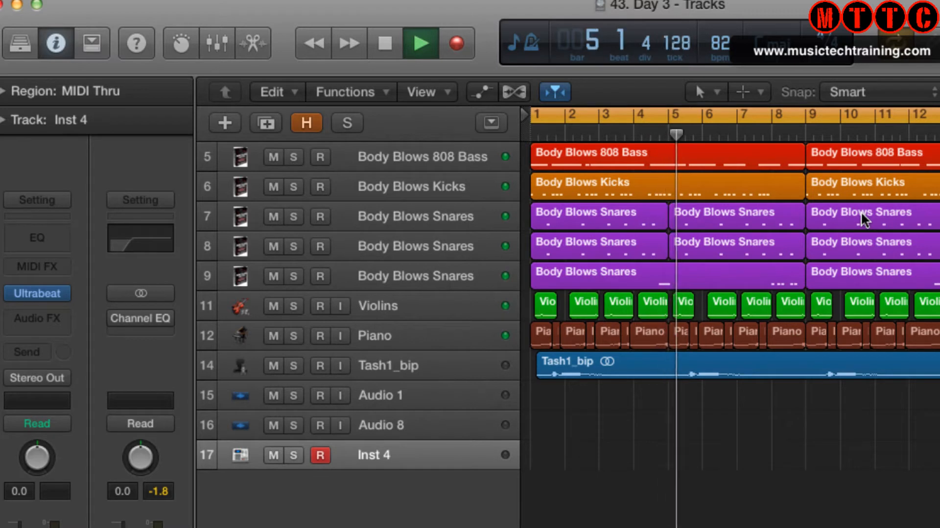
key("space")
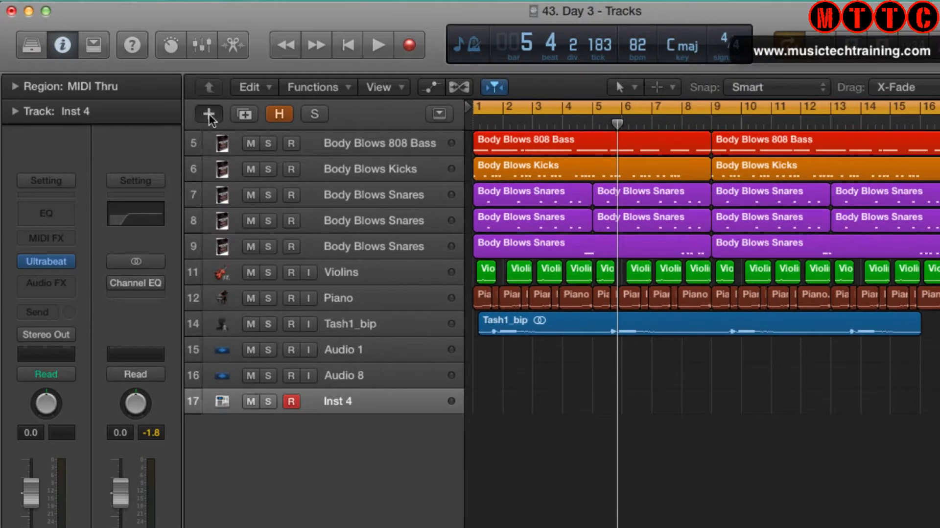
Step: Create one new software instrument track with Ultrabeat (Drum Synth) and open its plug-in window
left_click(208, 113)
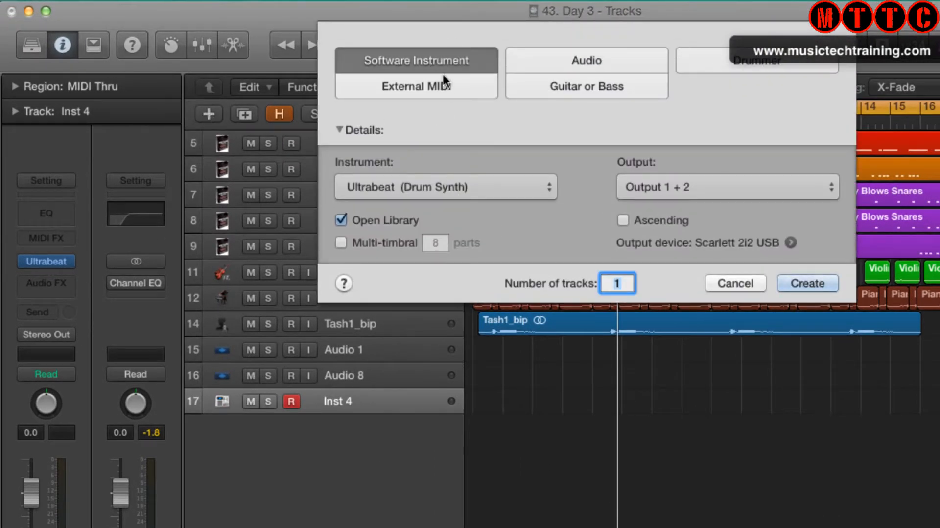
left_click(799, 281)
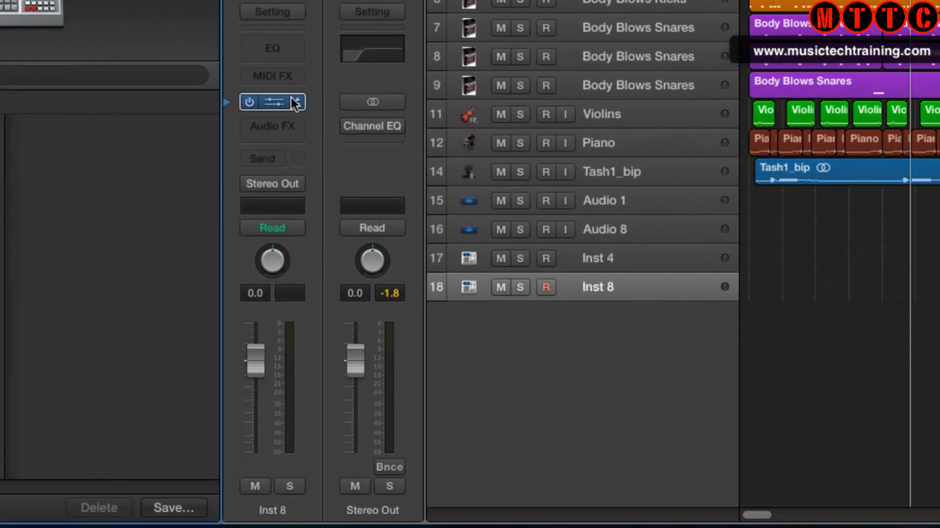
left_click(295, 102)
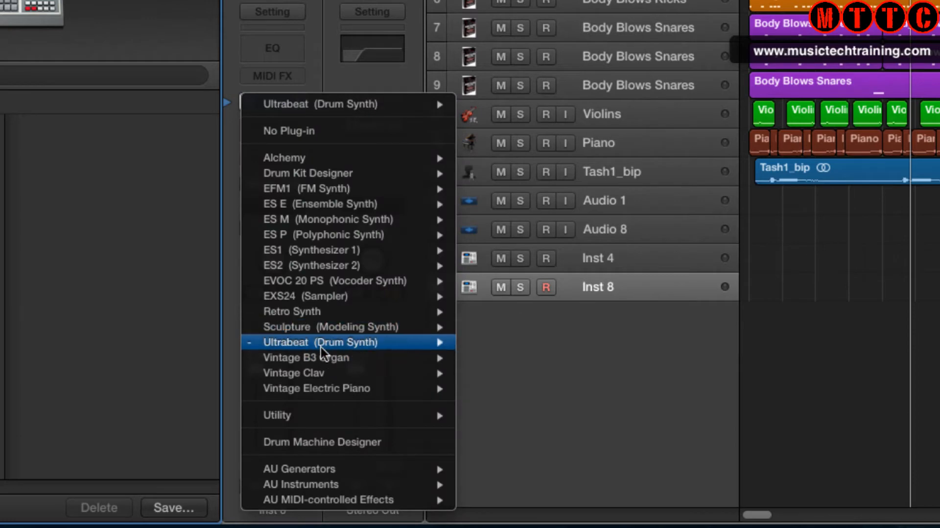
left_click(322, 343)
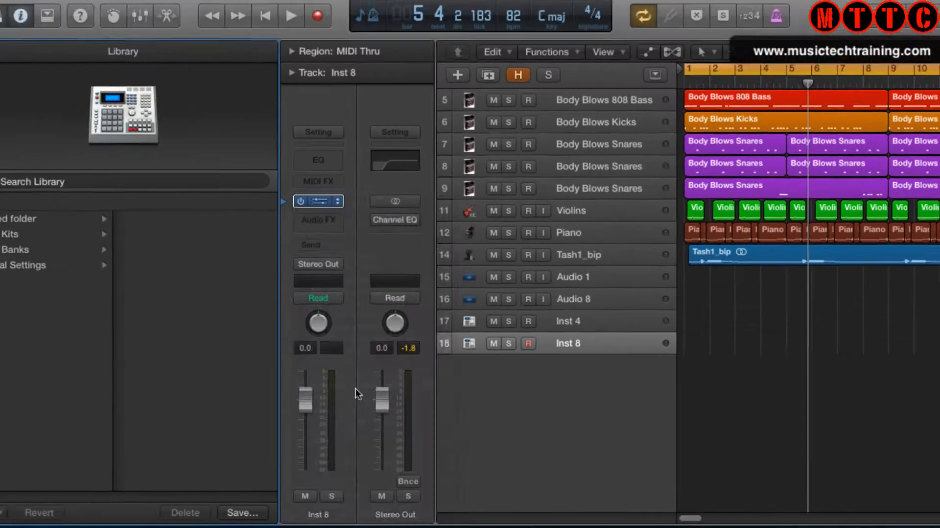
left_click(318, 201)
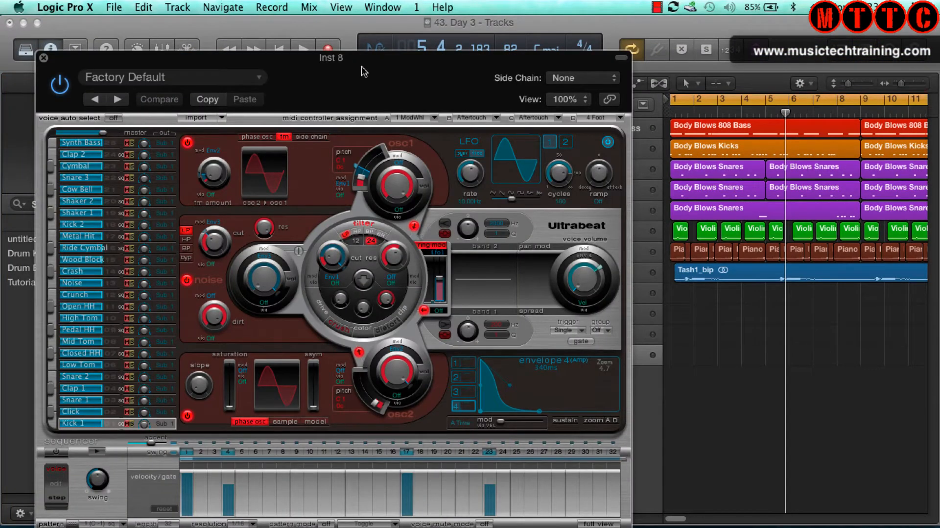
left_click_drag(363, 72, 466, 38)
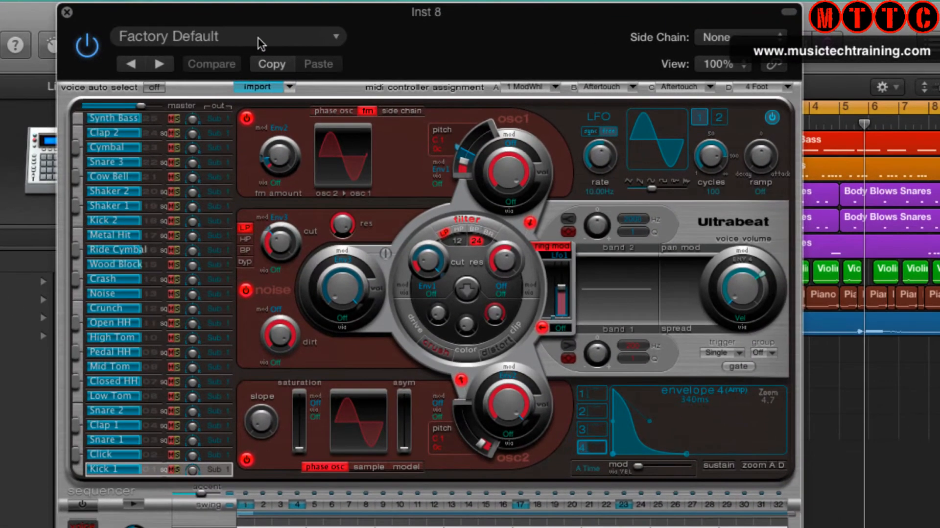
Step: Load the Drag & Drop Samples drum kit setting in Ultrabeat
left_click(299, 43)
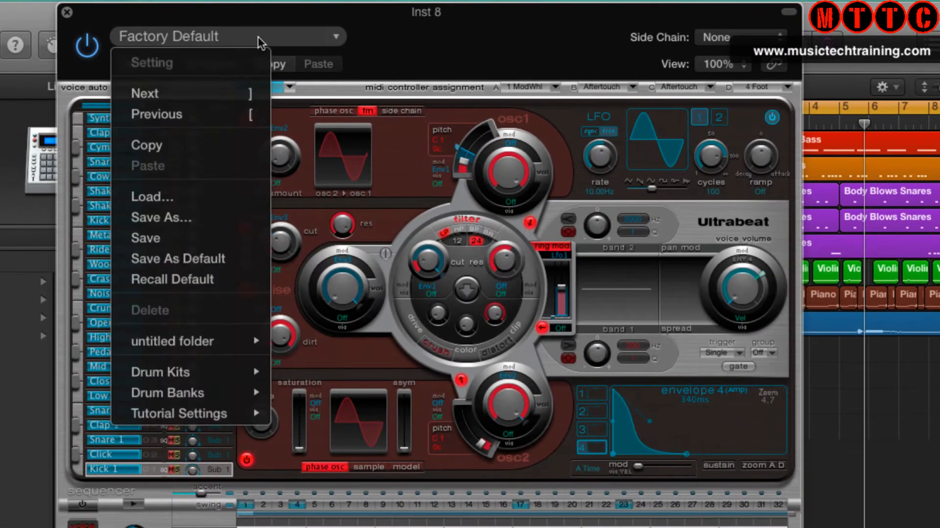
mouse_move(213, 374)
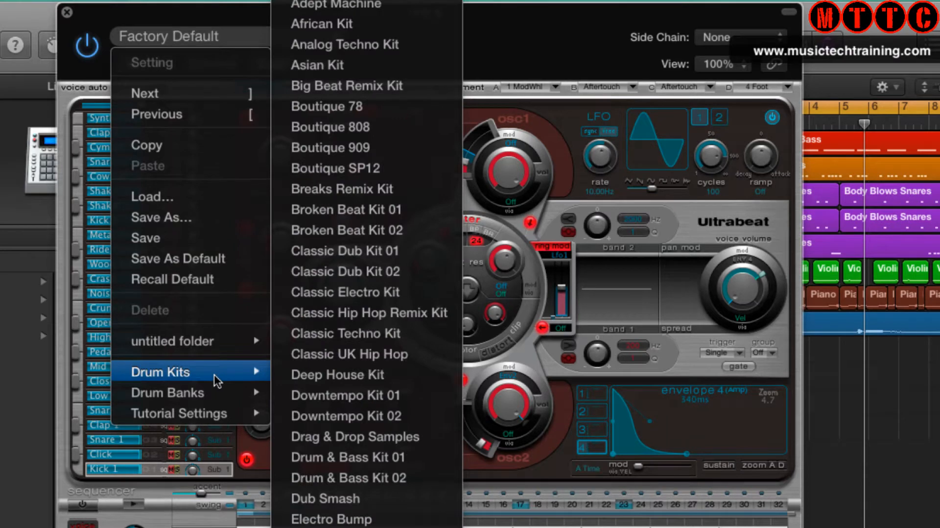
left_click(352, 437)
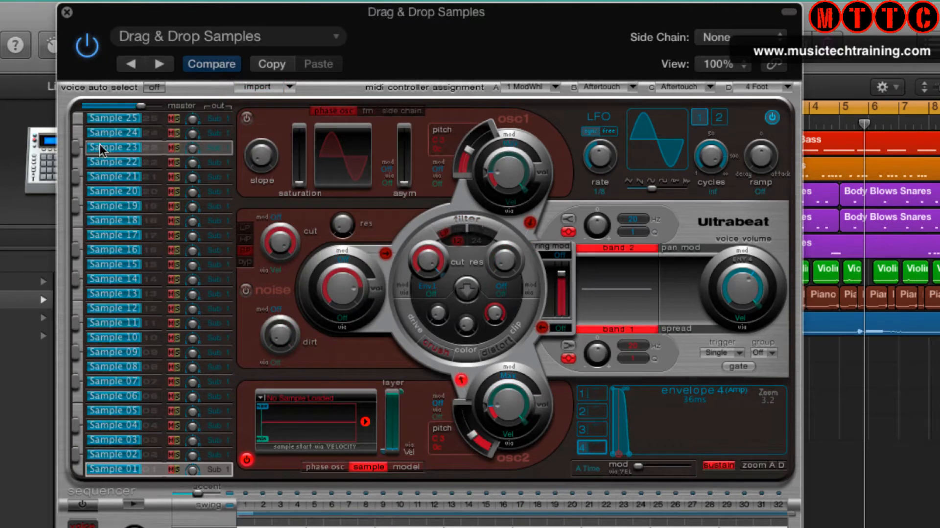
Step: Load BB Mega Hats 19.wav from the Finder hats folder into oscillator 2 of the Sample 01 voice
left_click(77, 472)
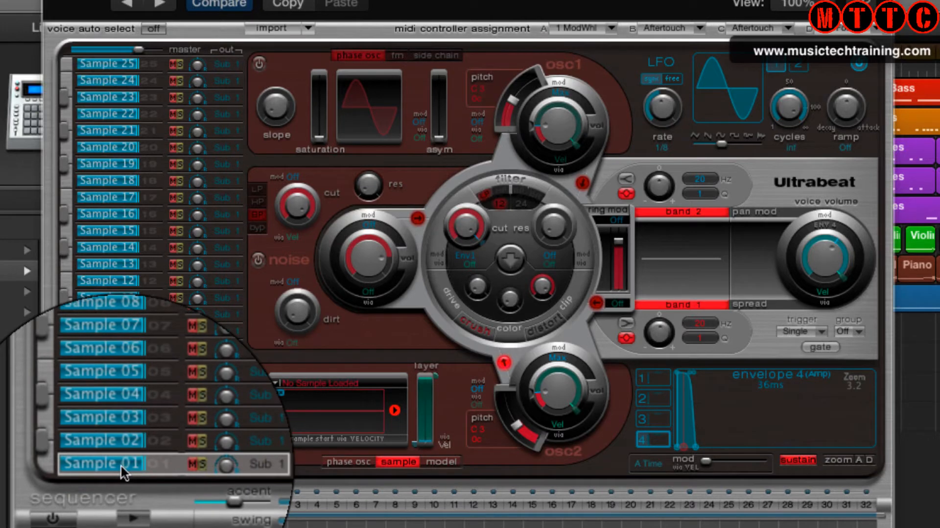
left_click(161, 442)
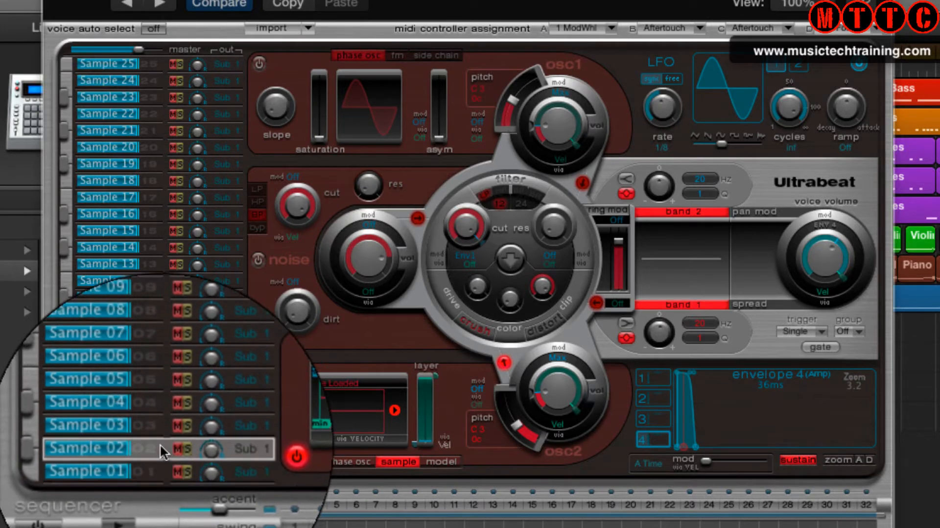
left_click(159, 425)
left_click(156, 414)
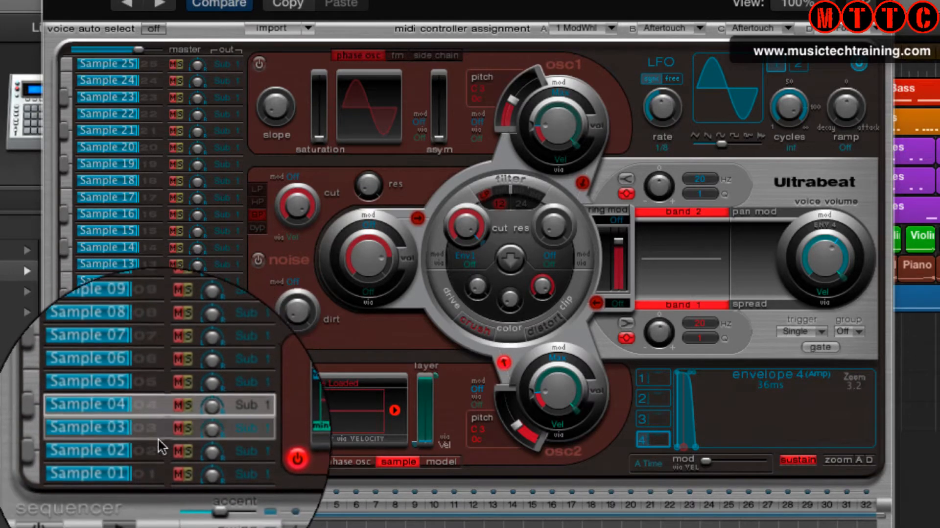
left_click(161, 464)
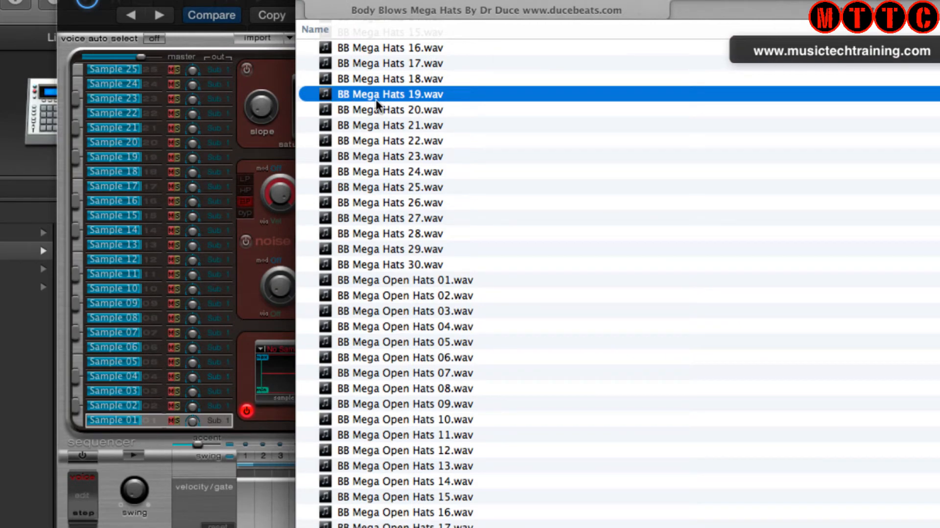
left_click_drag(350, 98, 349, 362)
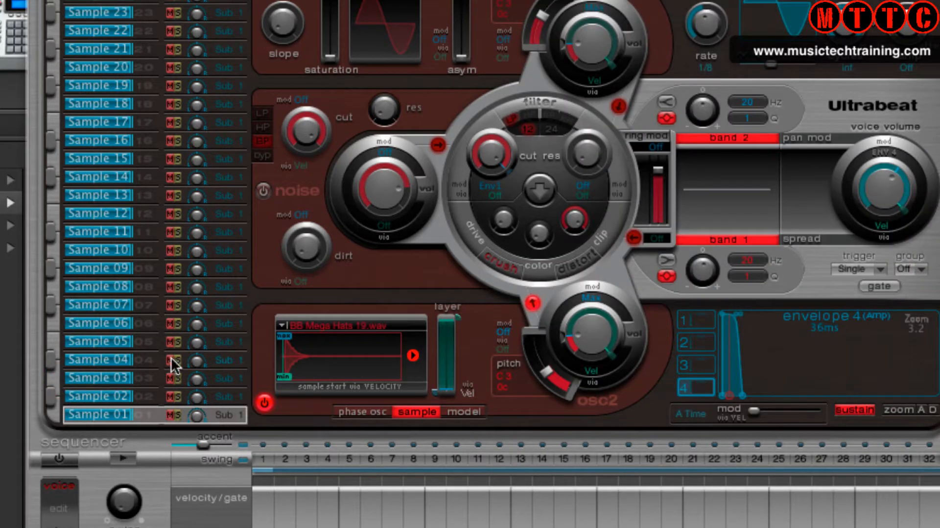
Step: Load the same BB Mega Hats 19.wav into oscillator 2 of the Sample 03 voice and compare it with Sample 01
left_click(130, 378)
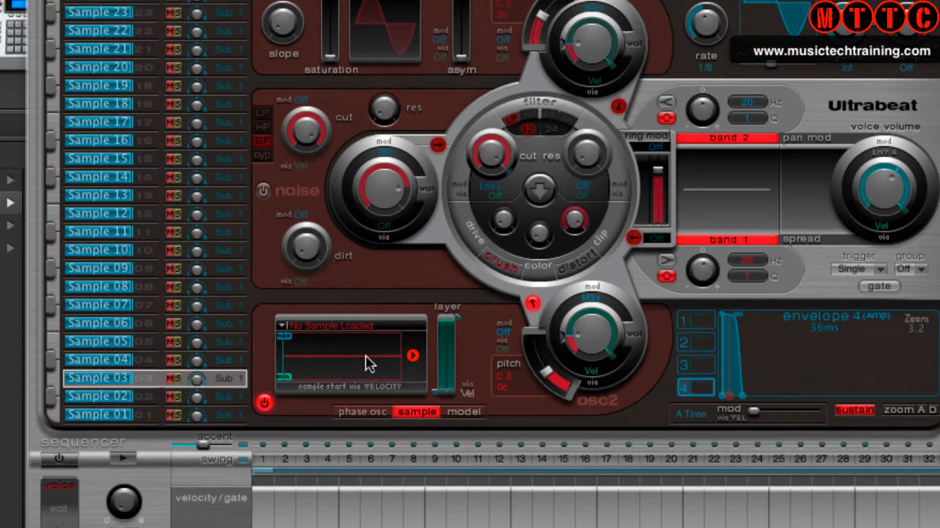
left_click(112, 416)
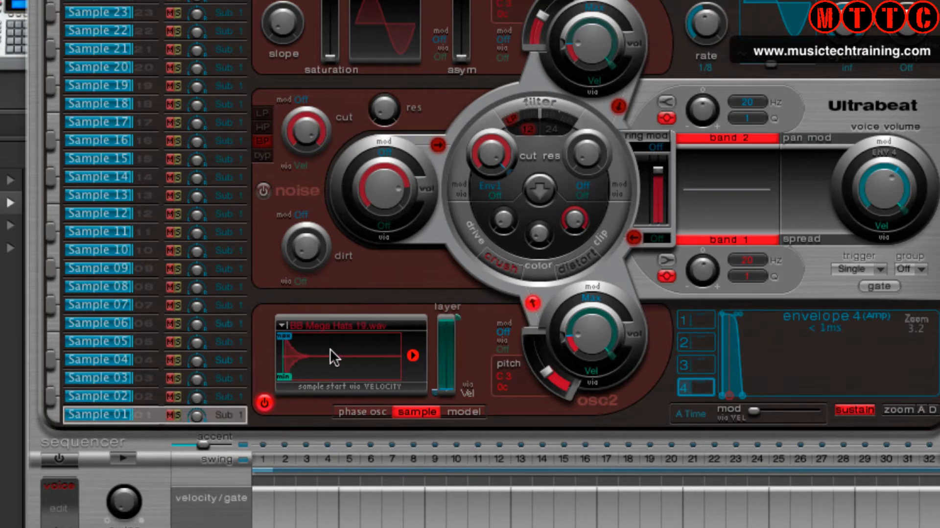
left_click(139, 378)
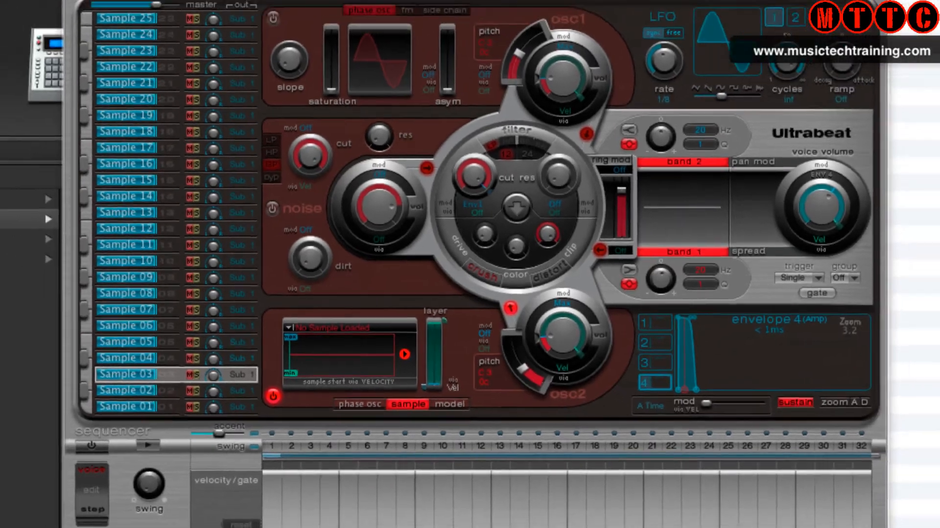
left_click(518, 202)
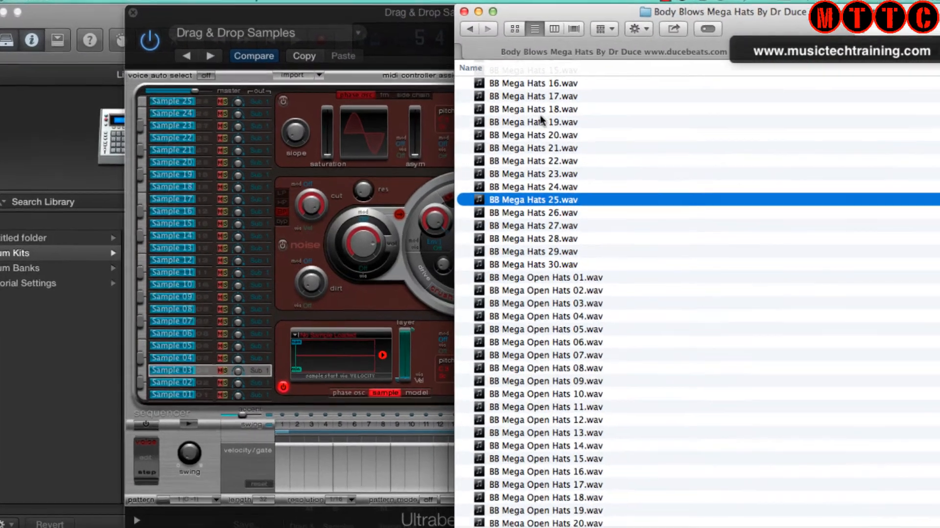
left_click(539, 122)
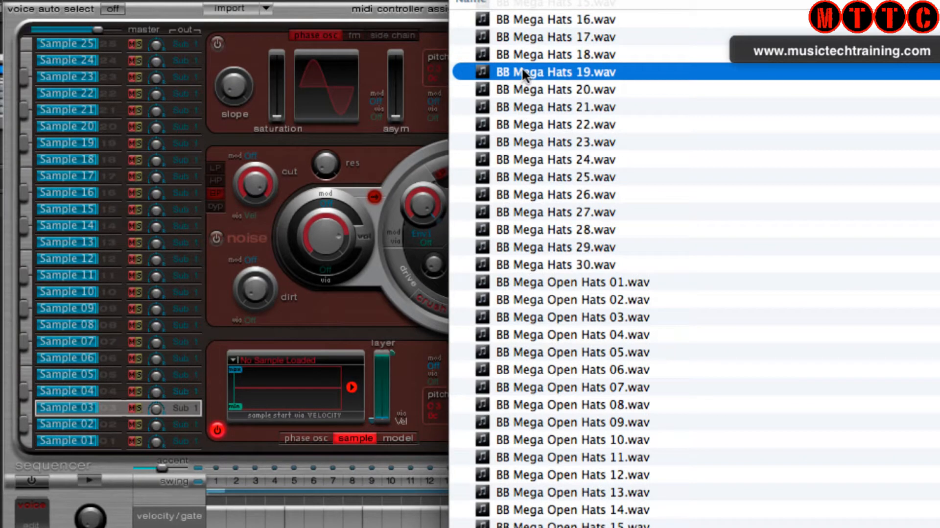
left_click_drag(522, 71, 294, 393)
left_click(103, 441)
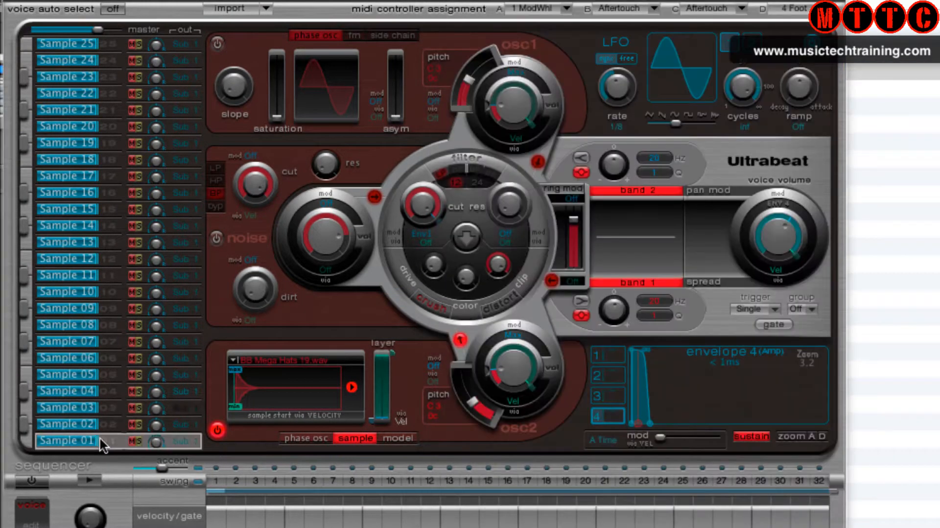
left_click(104, 405)
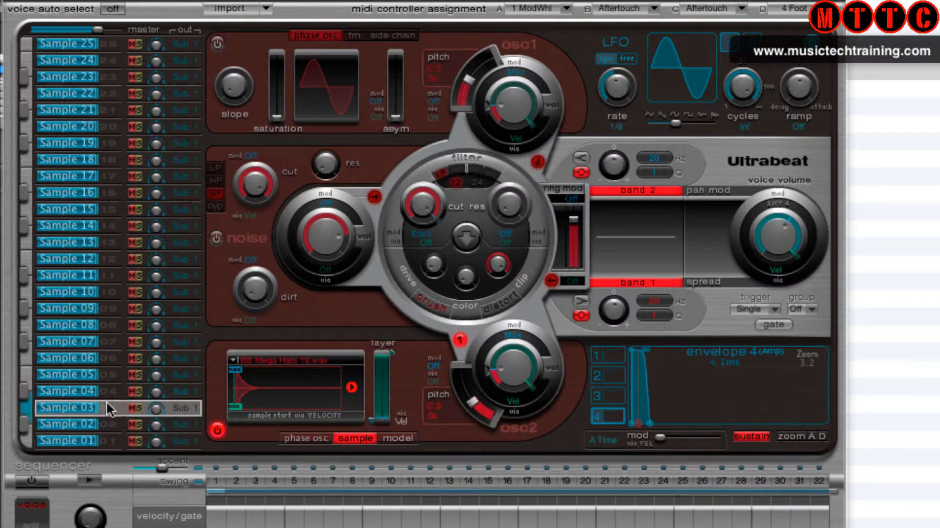
Step: Load BB Mega Hats 19.wav from the Finder folder into oscillator 2 of the Sample 05 voice
left_click(105, 372)
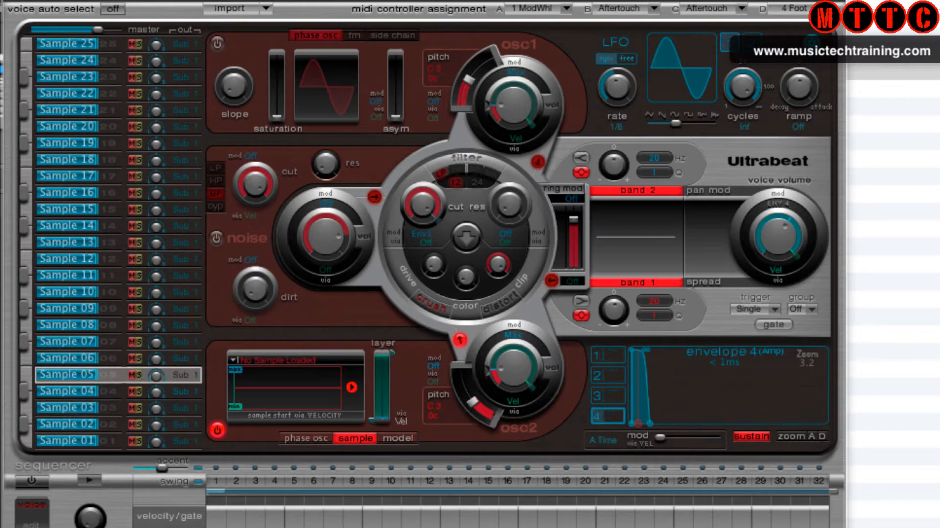
left_click(886, 107)
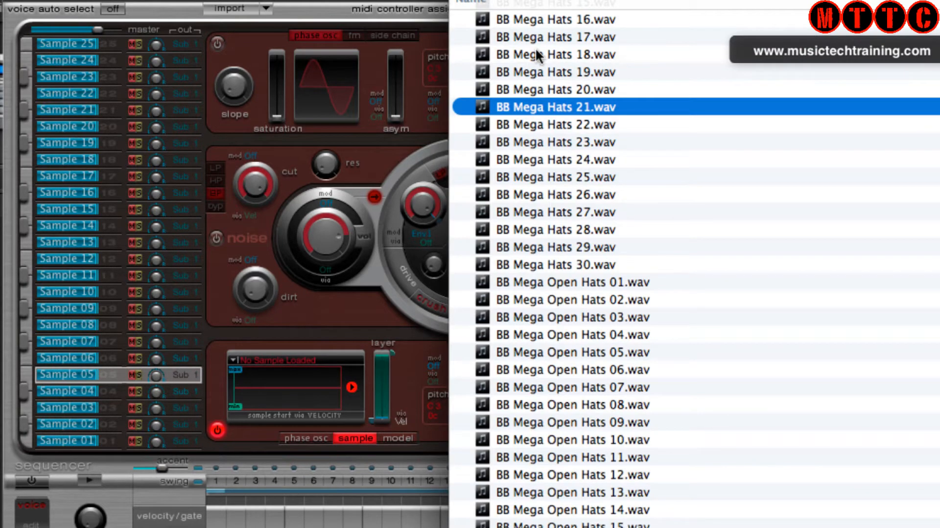
left_click(533, 87)
left_click(525, 72)
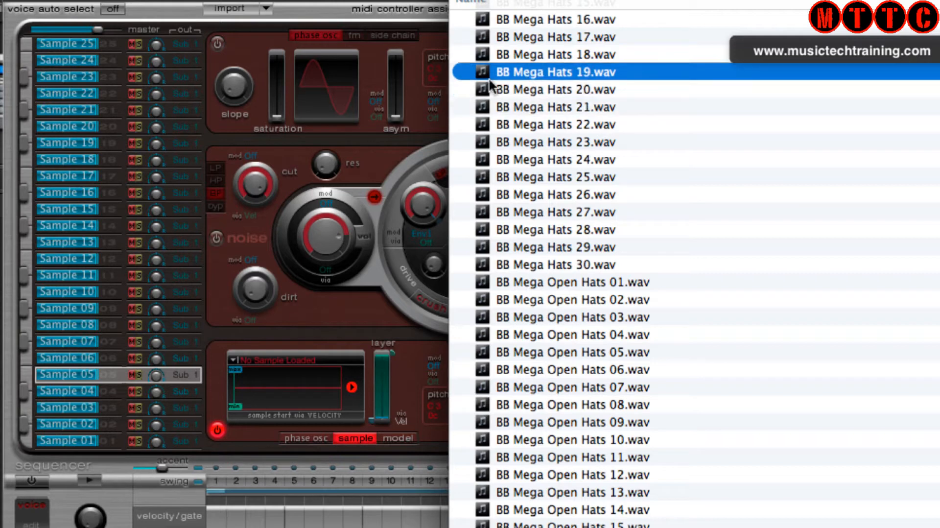
left_click_drag(481, 73, 295, 390)
Step: Bring the note-division sticky note into focus and rename the Sample 01 voice as 1/8
left_click(27, 440)
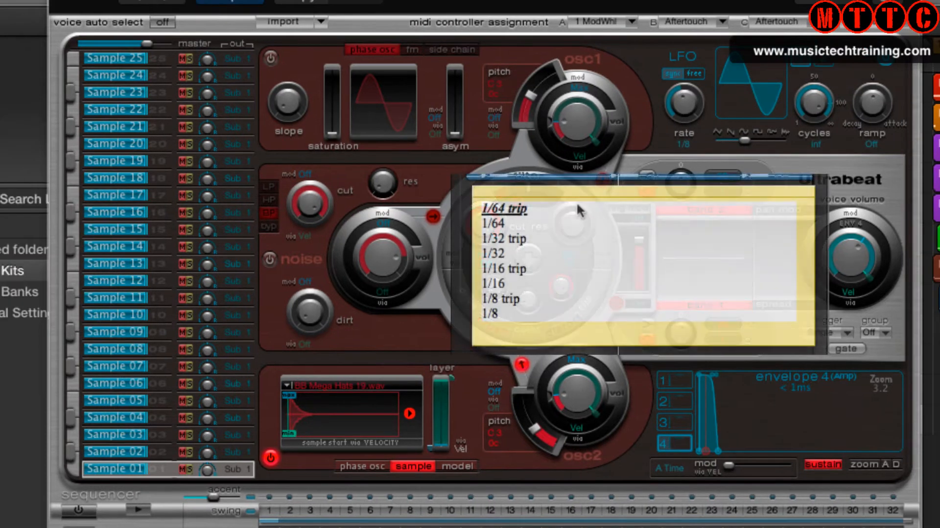
left_click(570, 190)
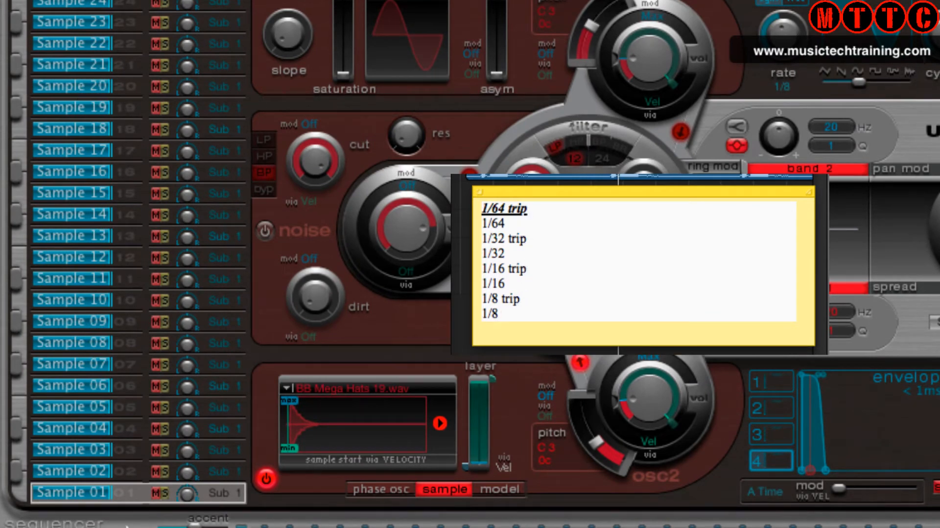
double_click(64, 493)
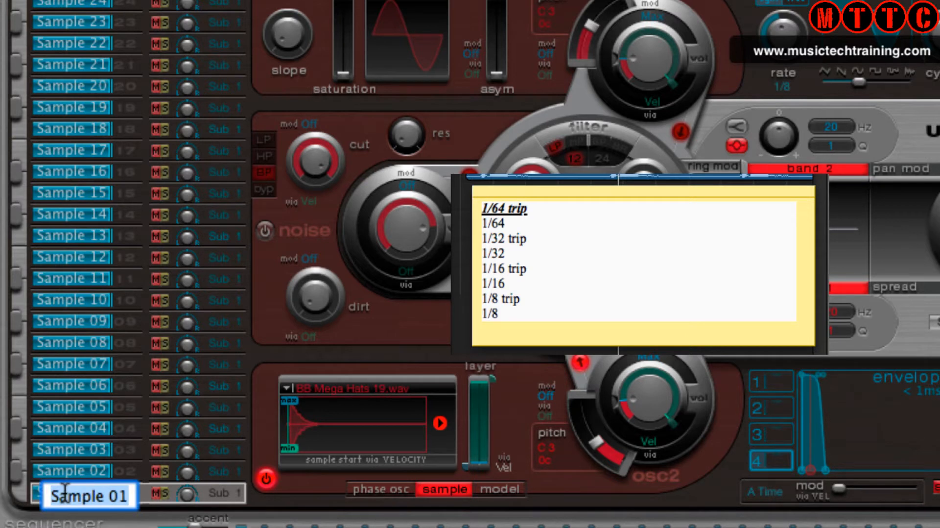
type("1/8")
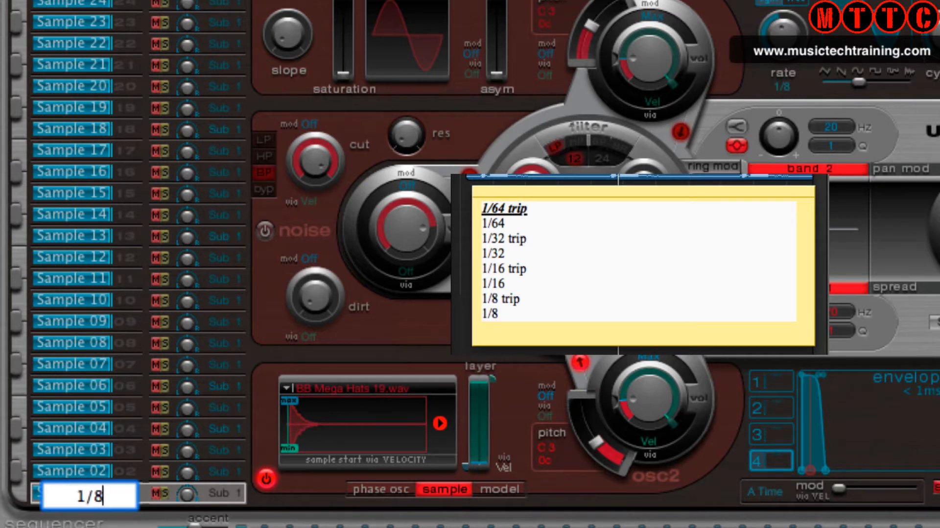
key("Return")
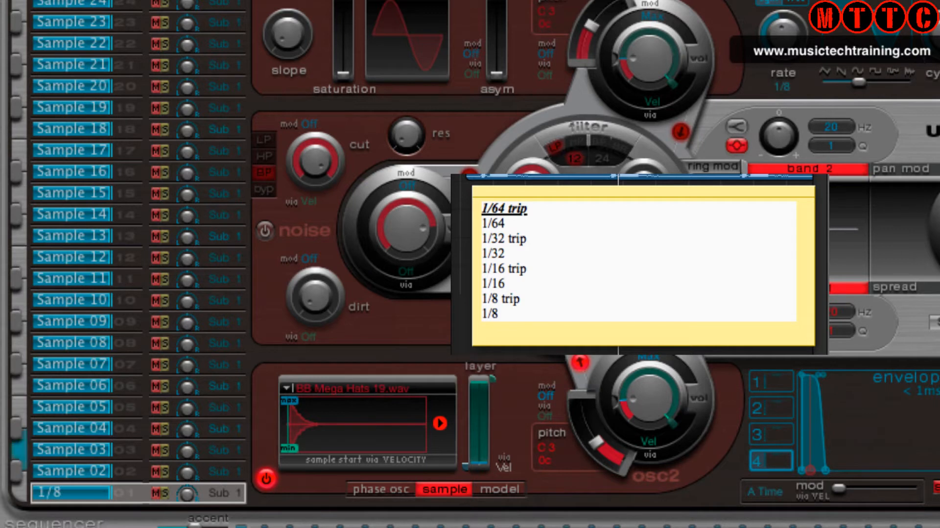
Step: Rename the Sample 03 voice as 1/8 trip
left_click(57, 454)
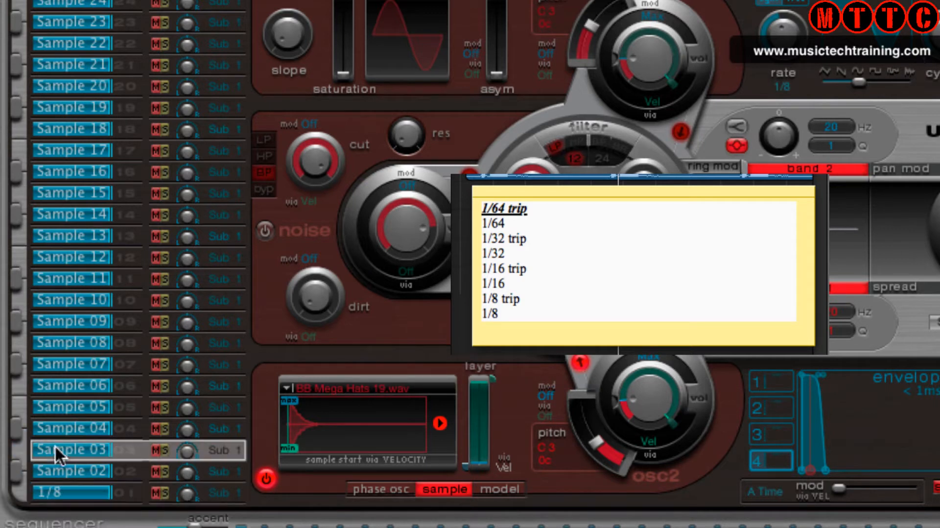
double_click(56, 451)
type("1")
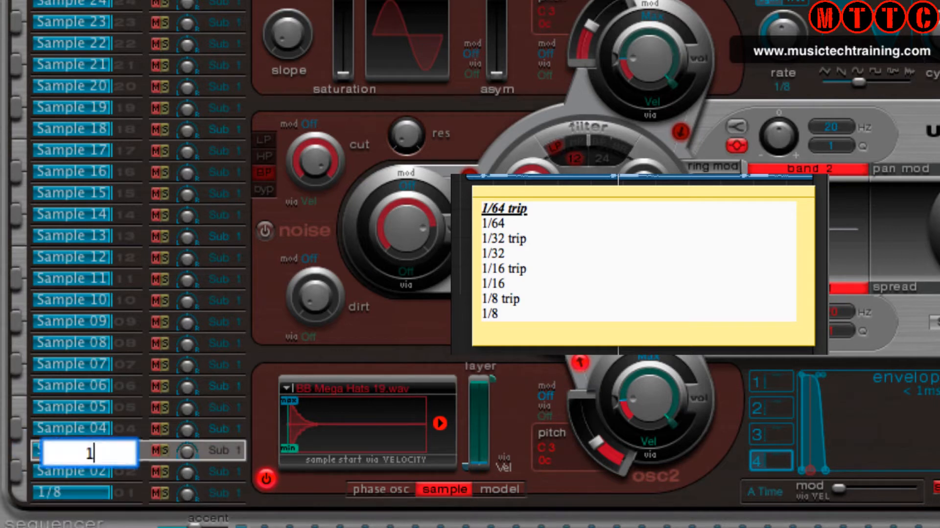
type("/8 trip")
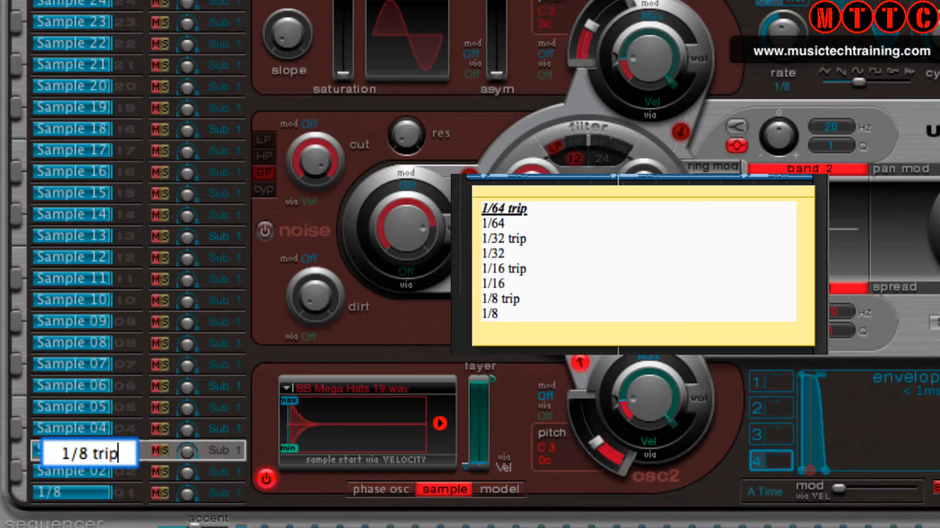
key("Return")
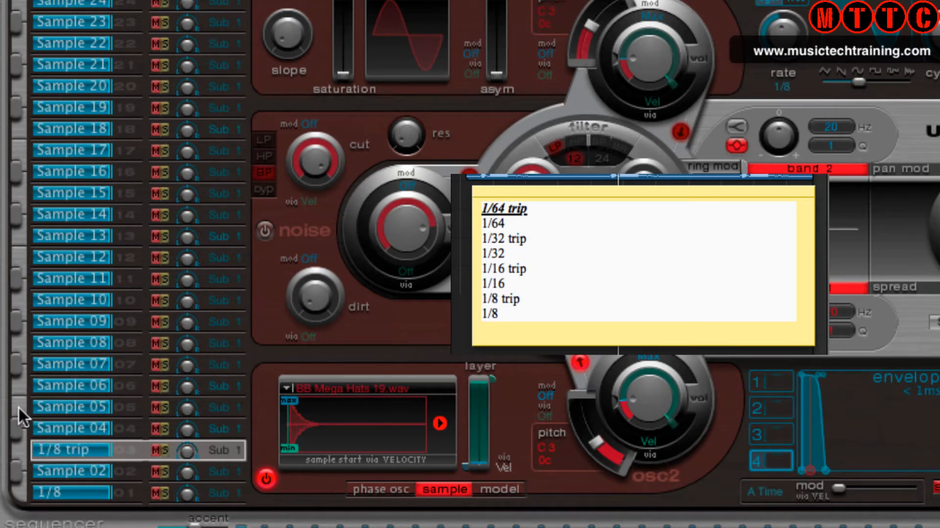
Step: Rename the Sample 05 voice as 1/16
double_click(55, 404)
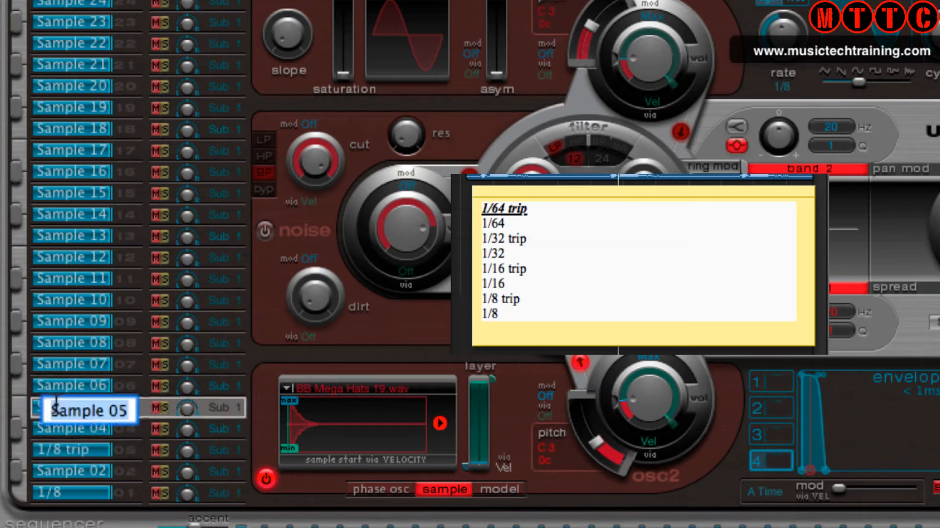
type("1/")
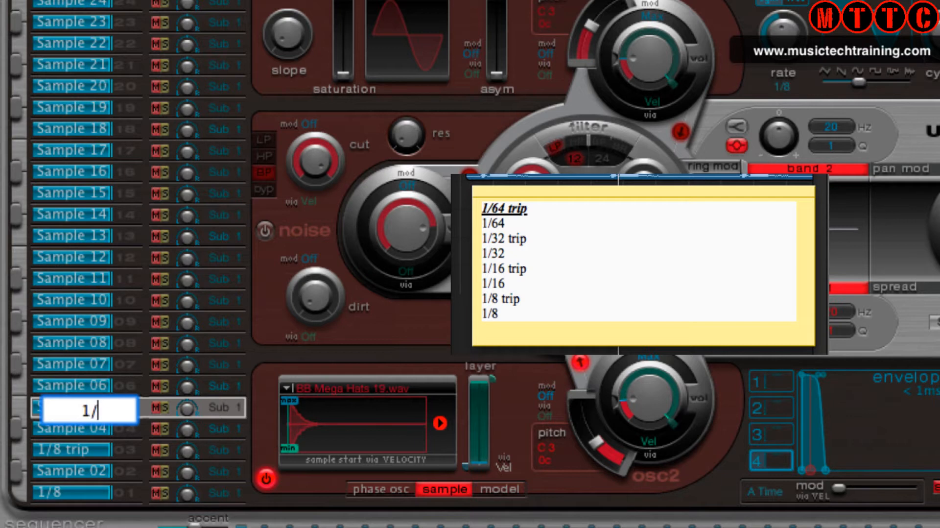
type("16")
key("Return")
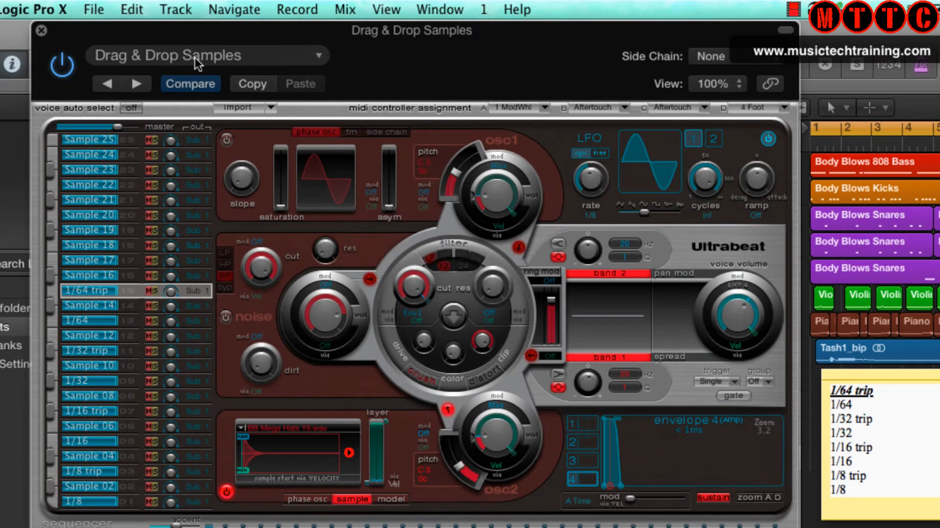
Step: Save the Ultrabeat setting under the name Trap Hats Master
left_click(197, 58)
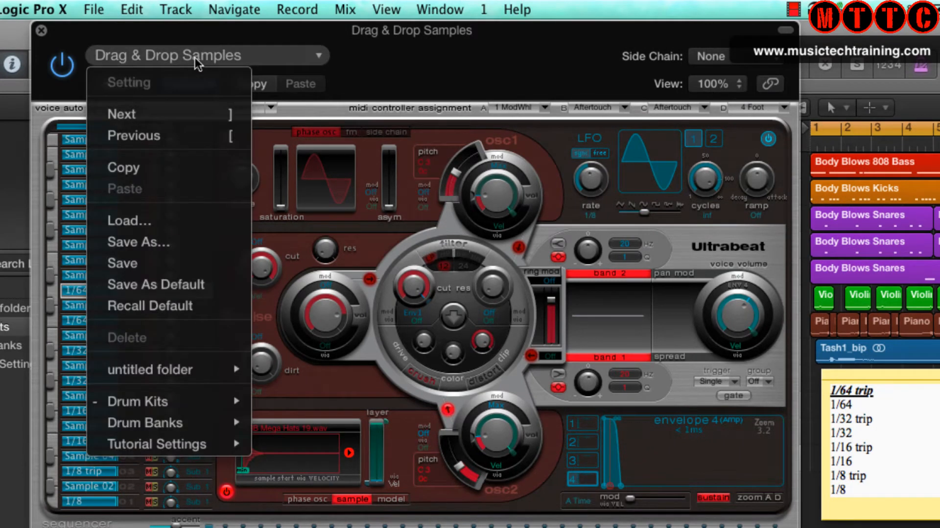
left_click(160, 240)
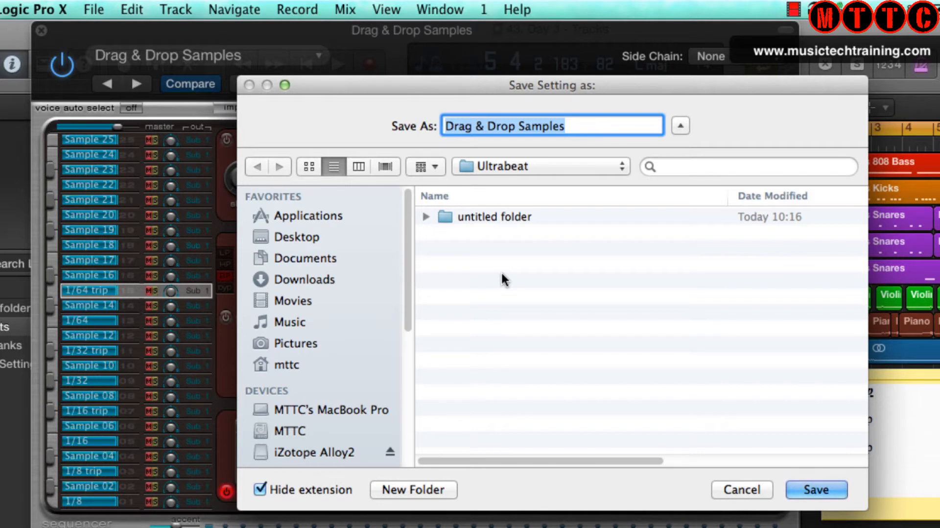
type("Trap Hats")
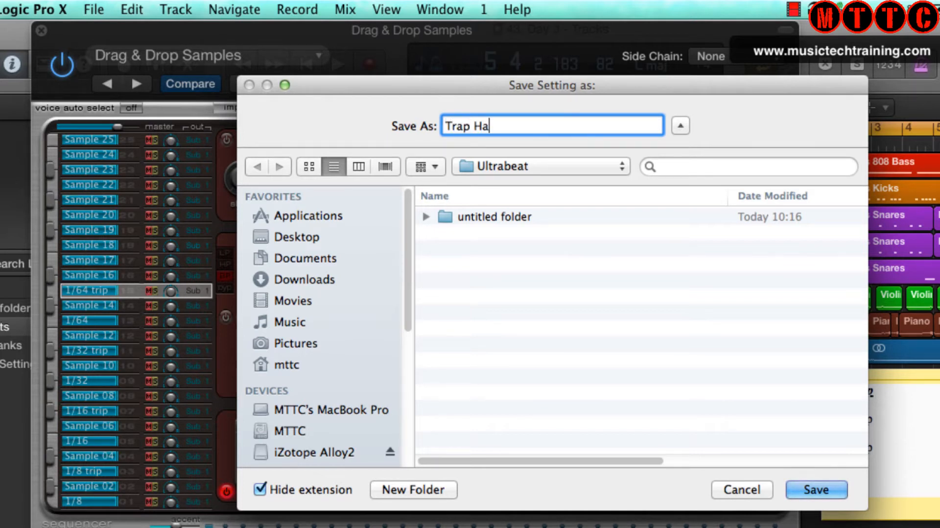
type(" Master")
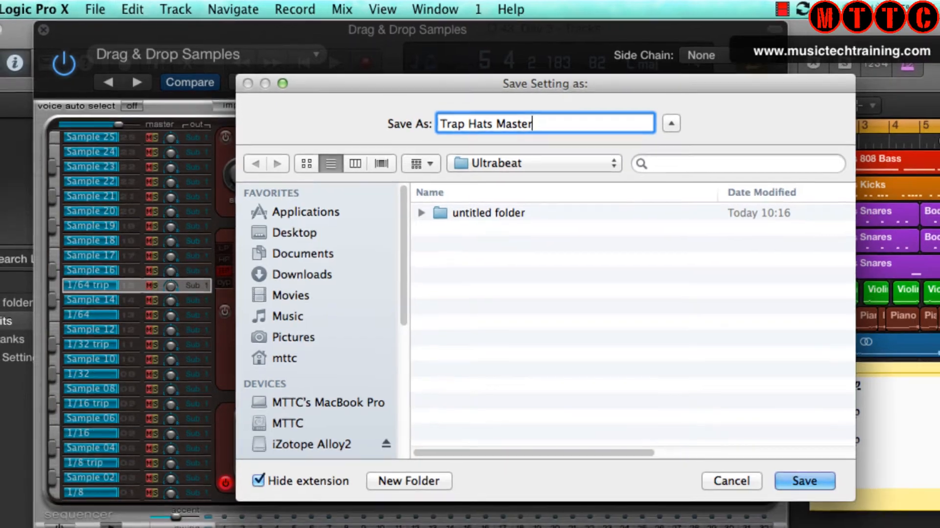
key("Return")
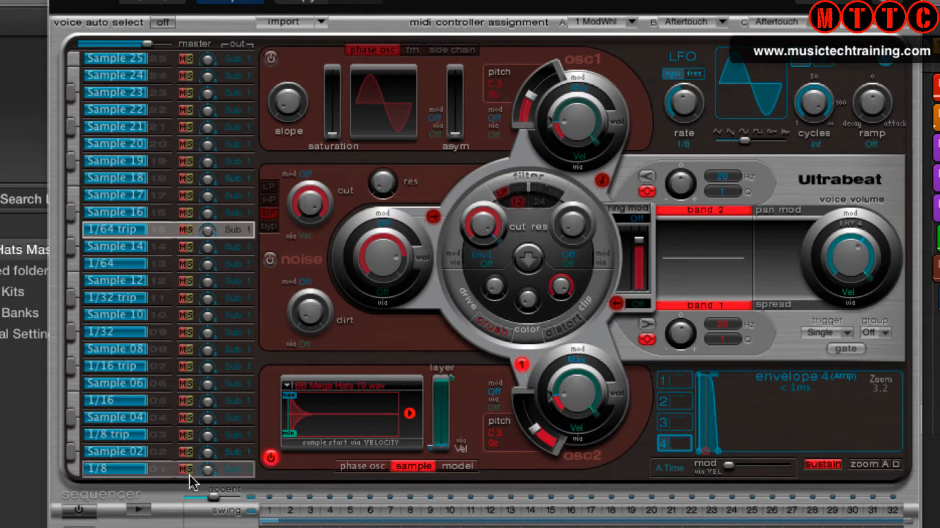
Step: Switch off oscillator 2 on the 1/8, 1/8 trip and 1/16 voices, and resave the Trap Hats Master setting
left_click(143, 473)
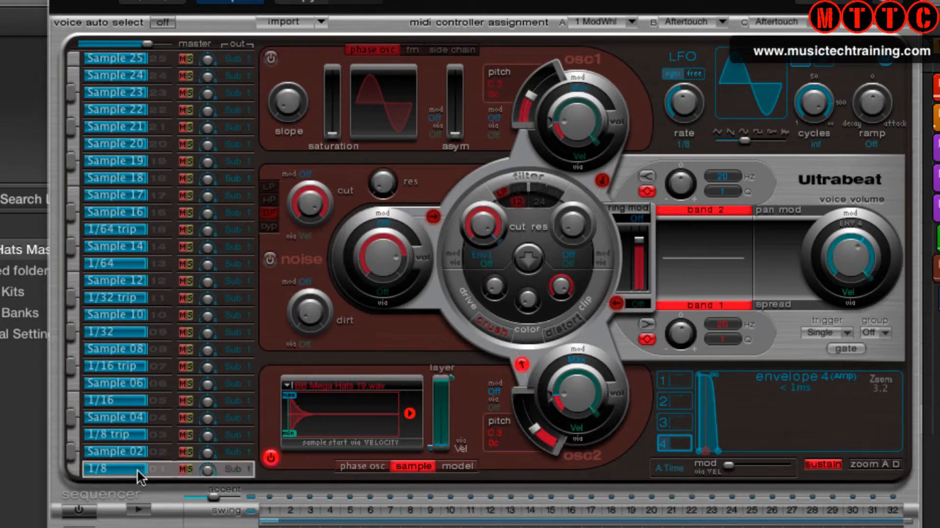
left_click(270, 459)
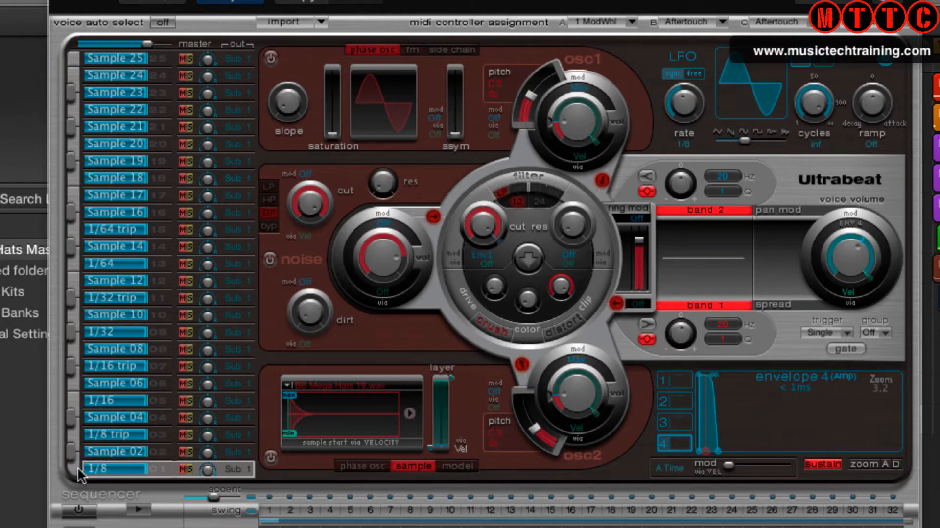
left_click(81, 433)
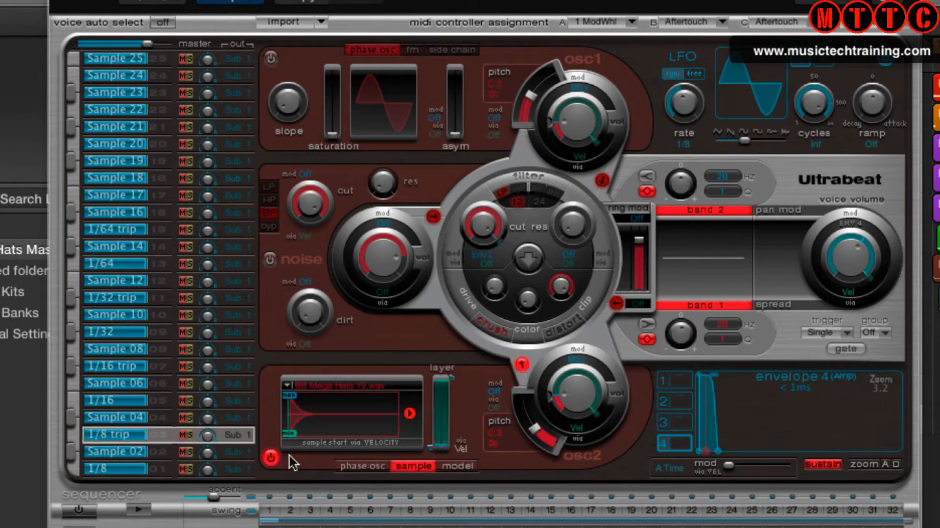
left_click(270, 458)
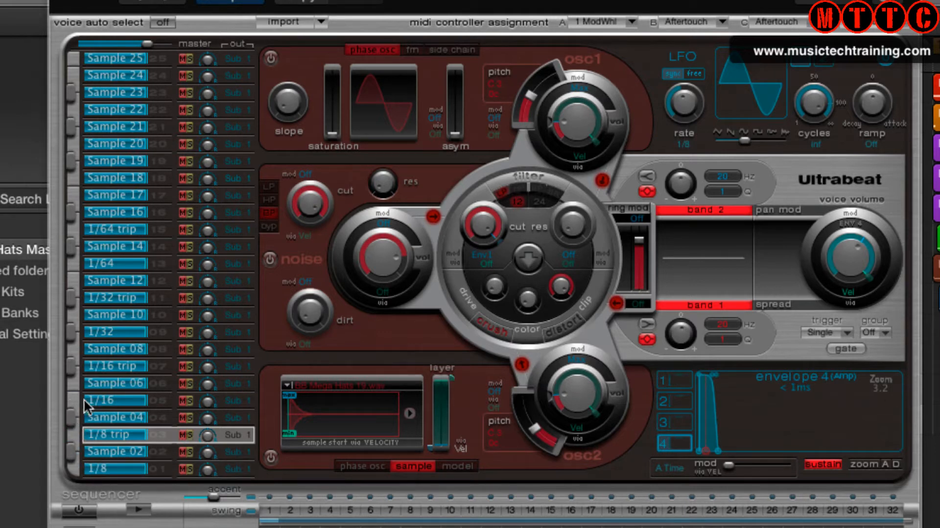
left_click(100, 401)
left_click(271, 458)
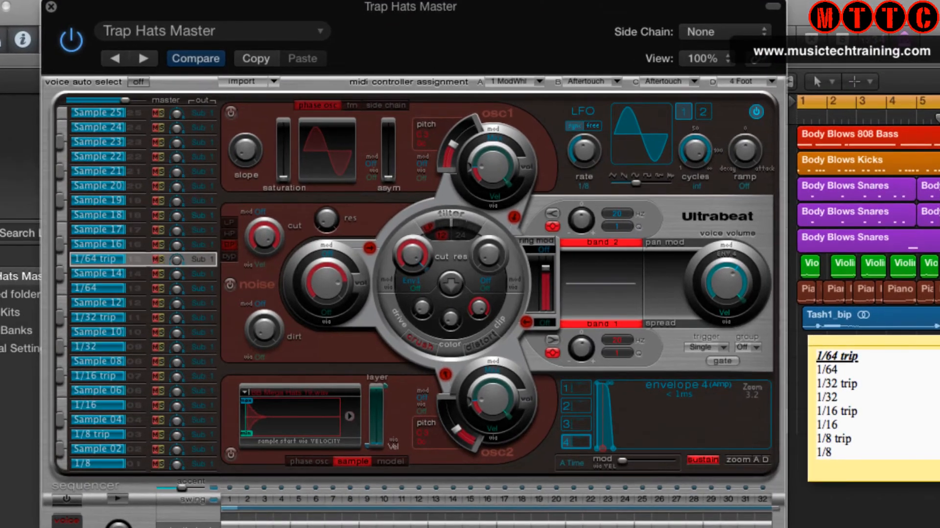
left_click(152, 32)
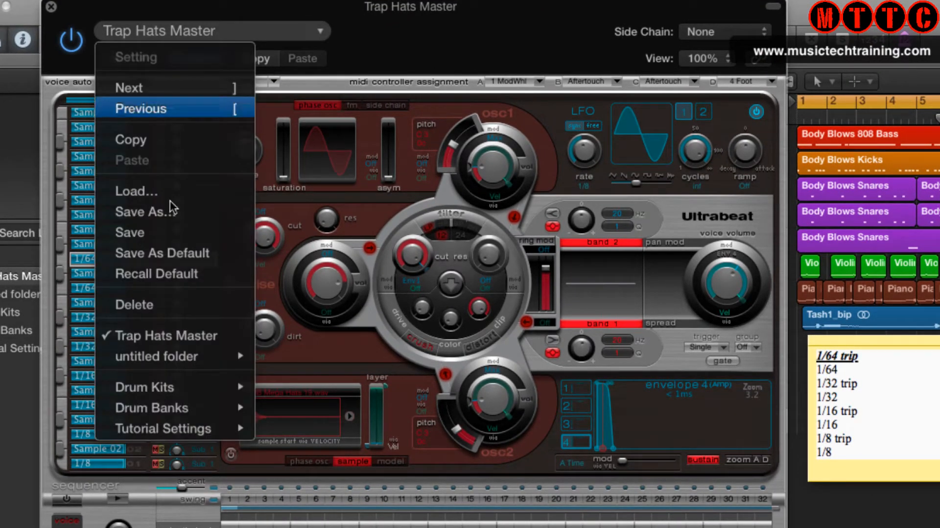
left_click(194, 233)
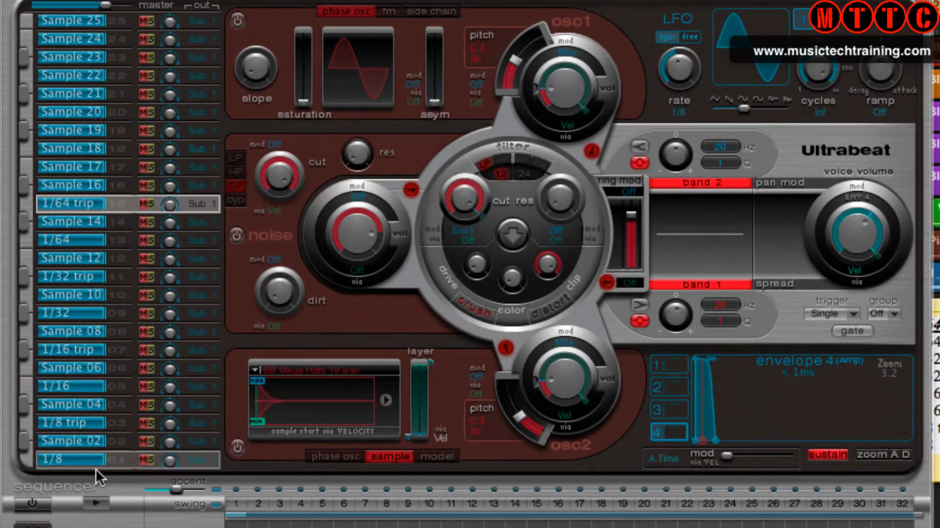
Step: Switch on oscillator 2 for the 1/8 voice only and save the setting under the new name Trap Hats 1/8
left_click(74, 456)
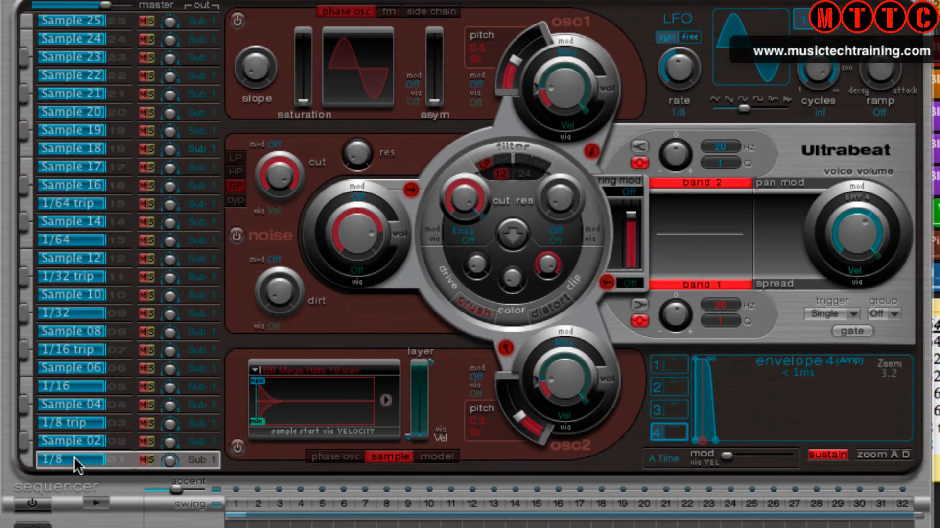
left_click(237, 446)
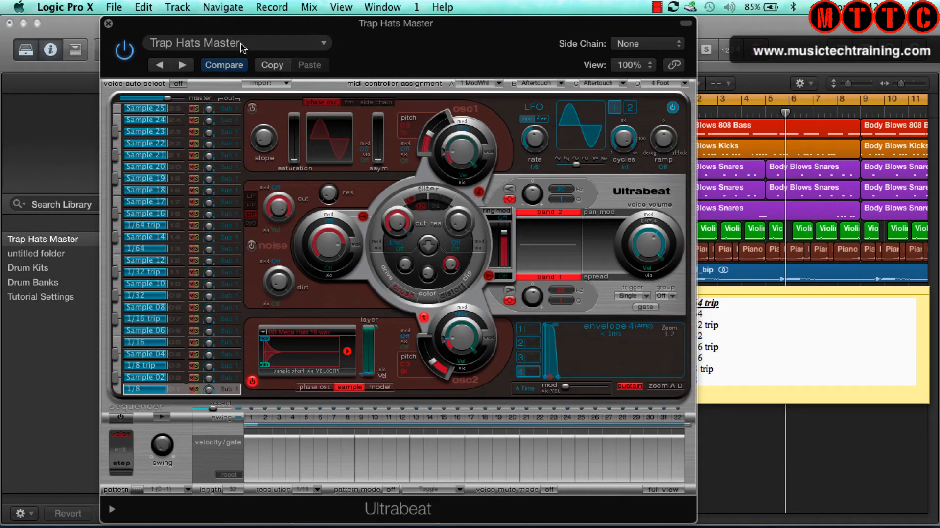
left_click(240, 47)
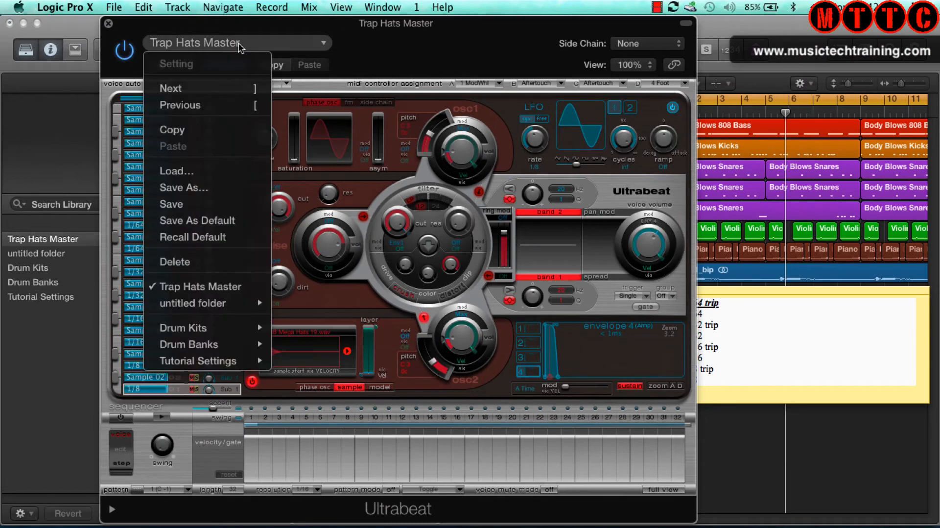
left_click(214, 194)
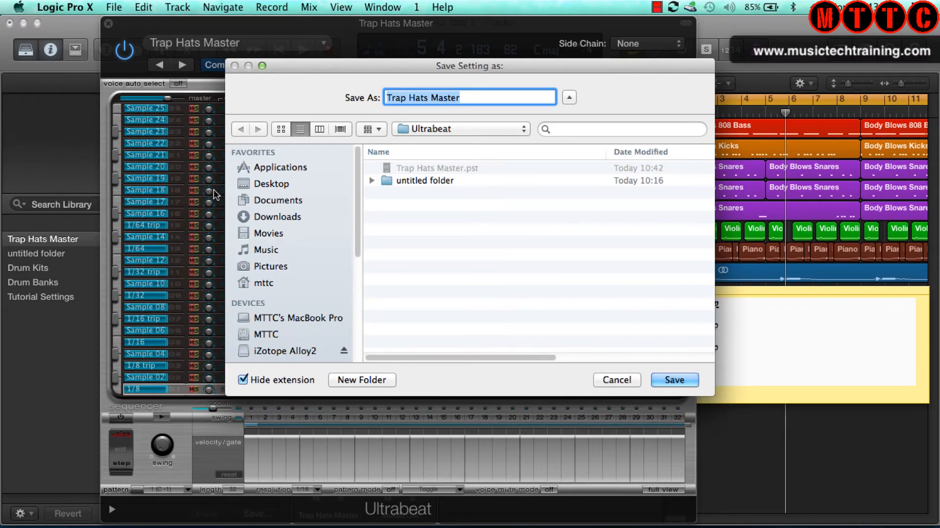
key("Right")
key("BackSpace")
key("BackSpace")
key("BackSpace")
key("BackSpace")
key("BackSpace")
key("BackSpace")
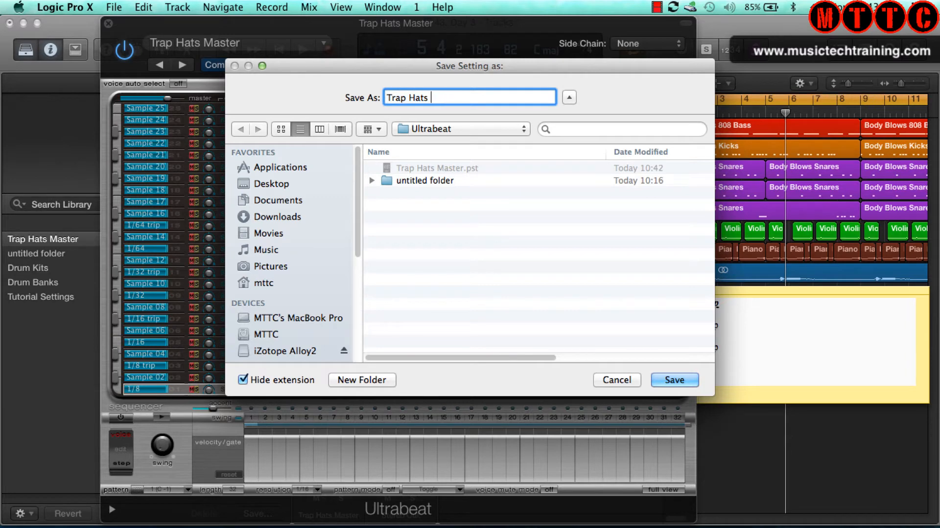
type("1/8")
key("Return")
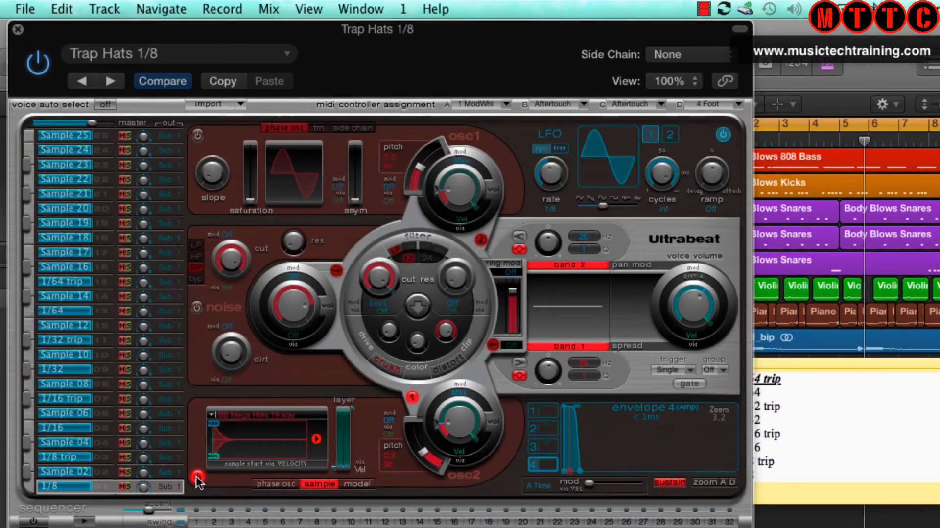
Step: Switch oscillator 2 off on the 1/8 voice and on for 1/8 trip, and save the setting as Trap Hats 1/8 triplet
left_click(197, 478)
left_click(61, 457)
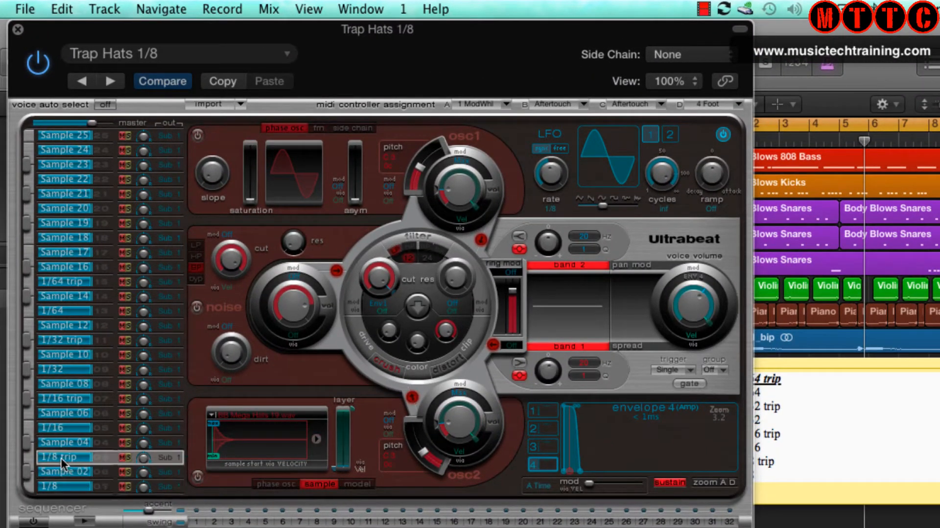
left_click(198, 476)
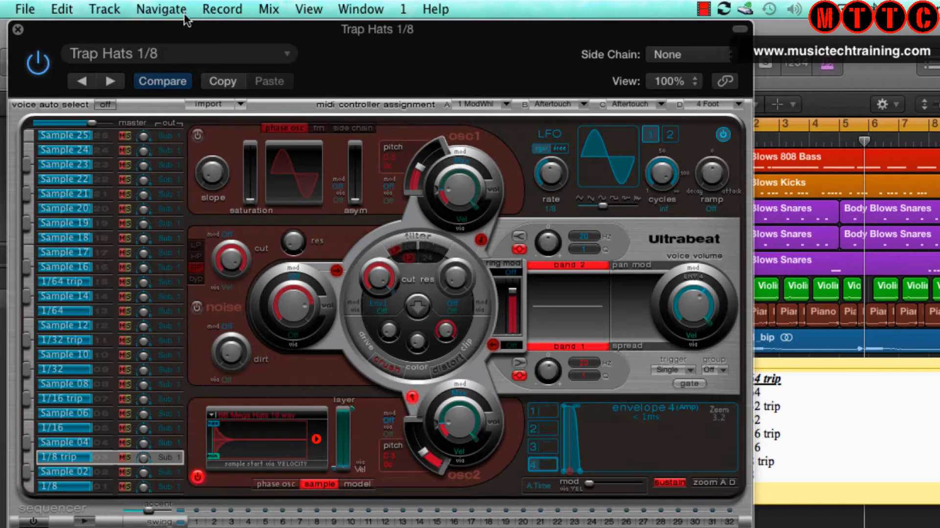
left_click(189, 57)
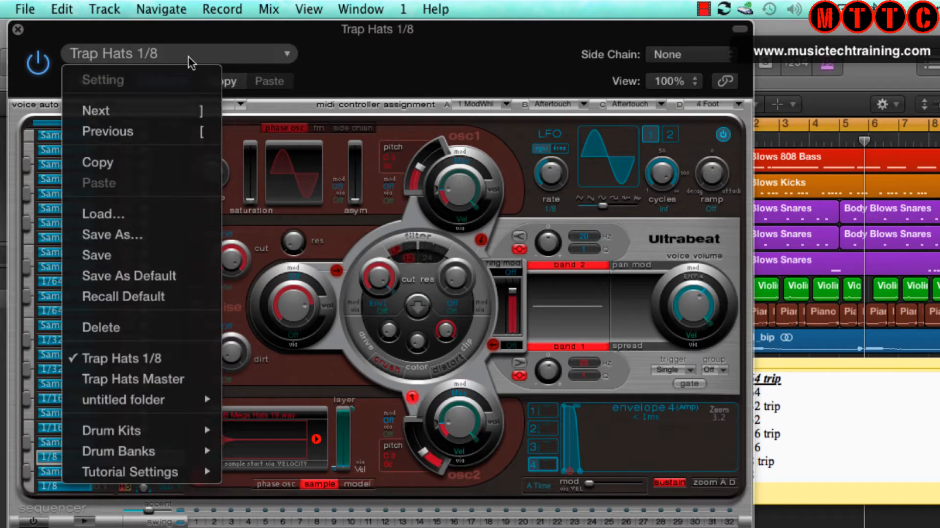
left_click(157, 224)
left_click(493, 124)
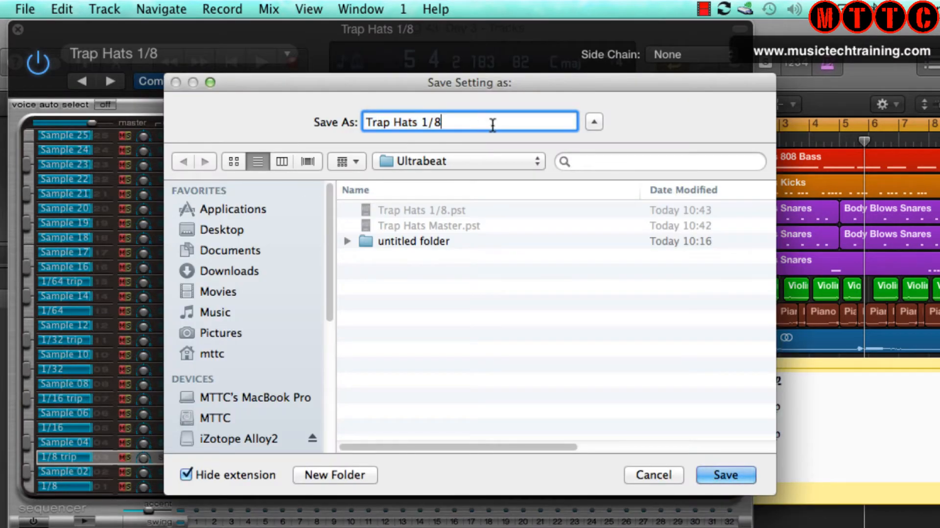
type("triplet")
key("Return")
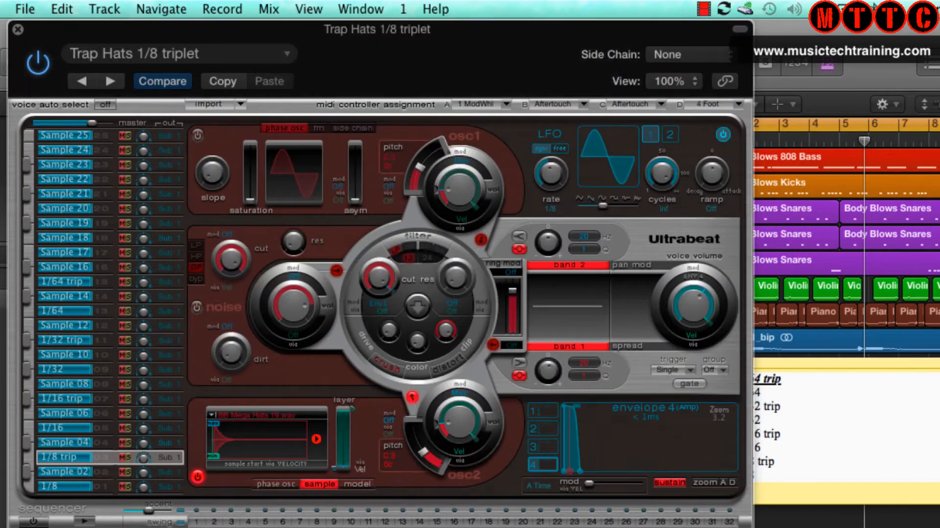
Step: Switch oscillator 2 off on the 1/8 trip voice and on for the 1/16 voice
left_click(193, 475)
left_click(74, 430)
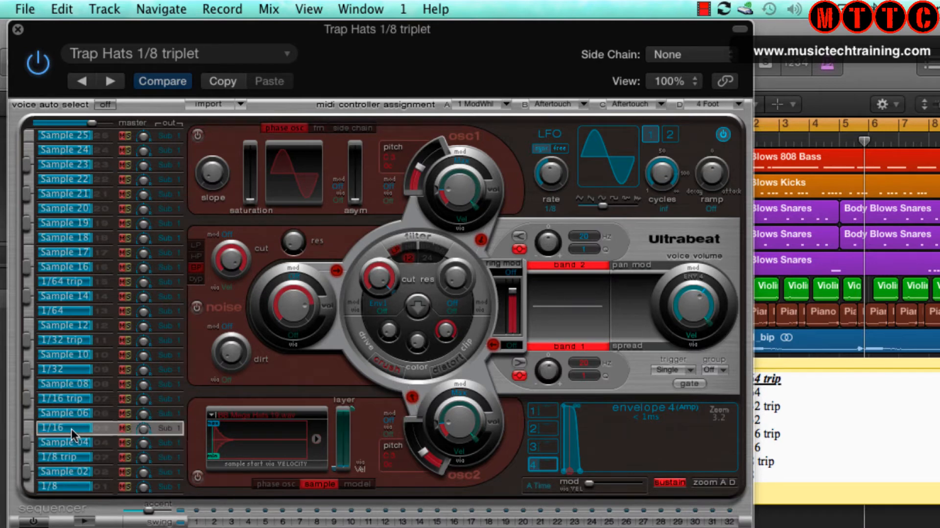
left_click(197, 475)
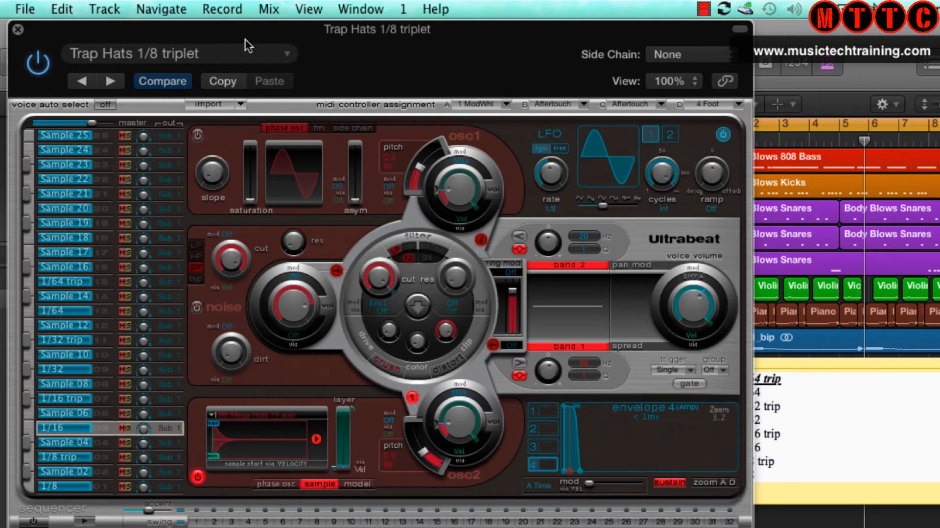
Step: Save the setting with only the 1/16 voice active as Trap Hats 1/16
left_click(234, 57)
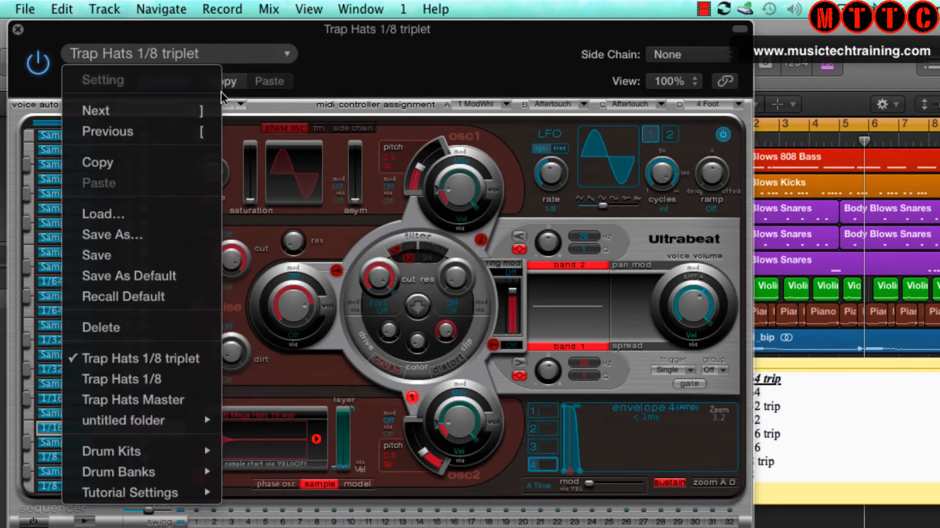
left_click(169, 235)
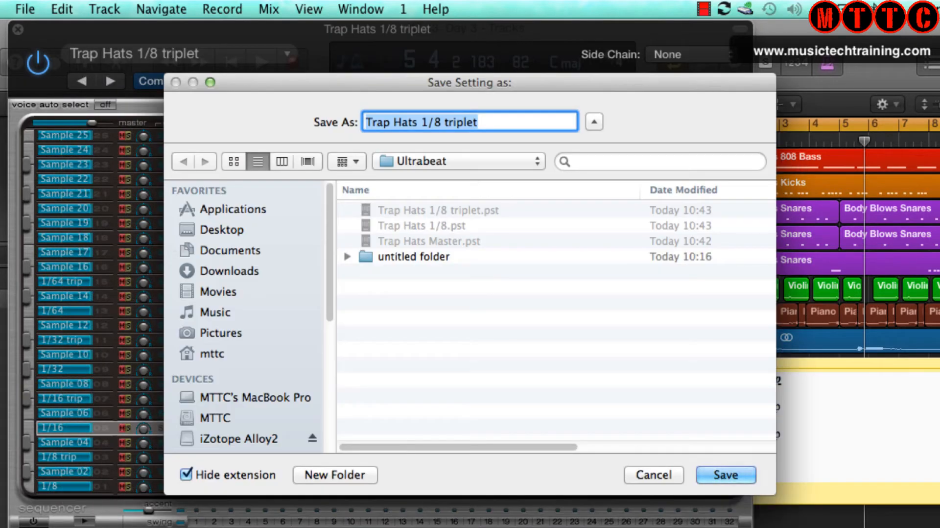
key("Right")
key("BackSpace")
key("BackSpace")
key("BackSpace")
key("BackSpace")
key("BackSpace")
key("BackSpace")
key("BackSpace")
key("BackSpace")
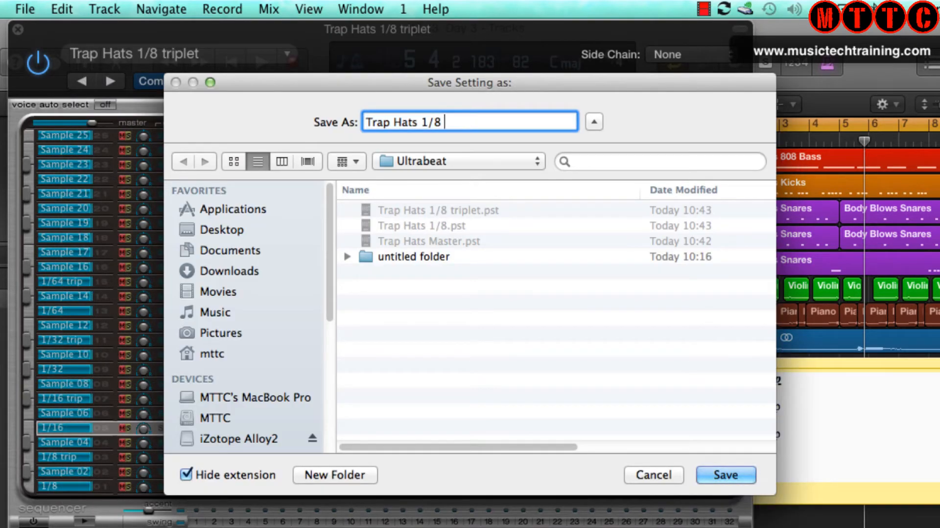
key("BackSpace")
type("16")
key("Return")
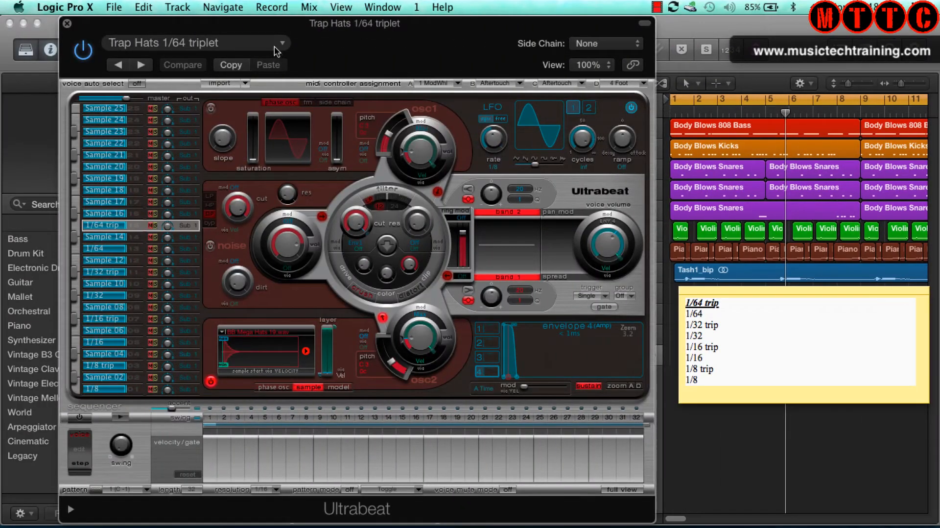
Step: Review the list of saved Trap Hats settings and check oscillator 2 of the 1/8 voice in Trap Hats 1/64 triplet
left_click(274, 46)
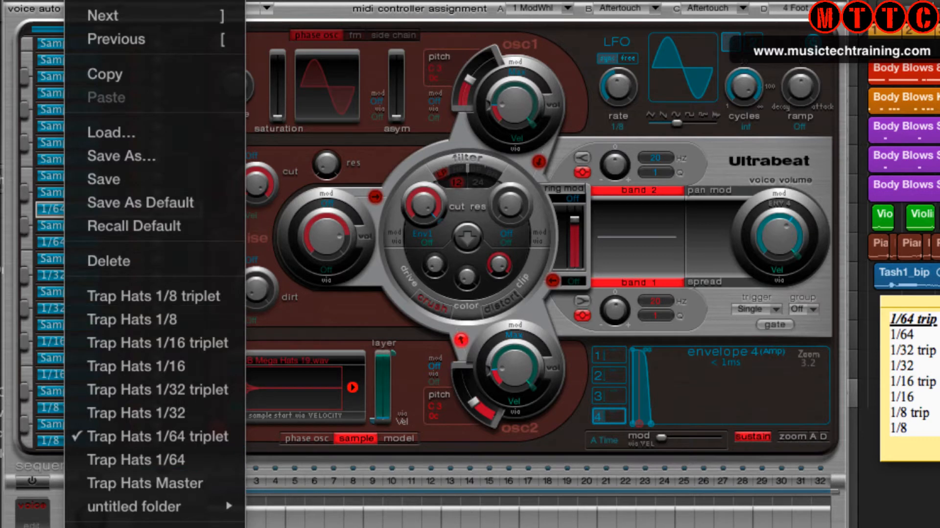
key("Escape")
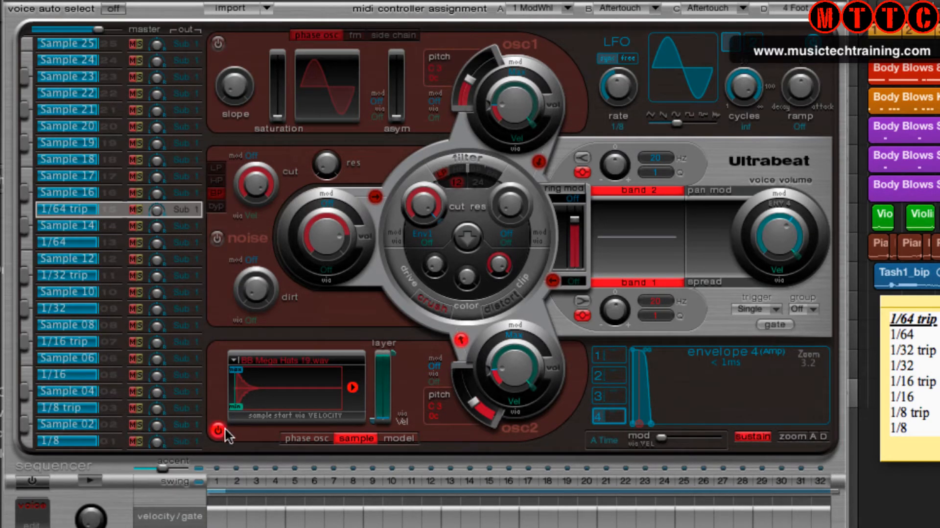
left_click(82, 443)
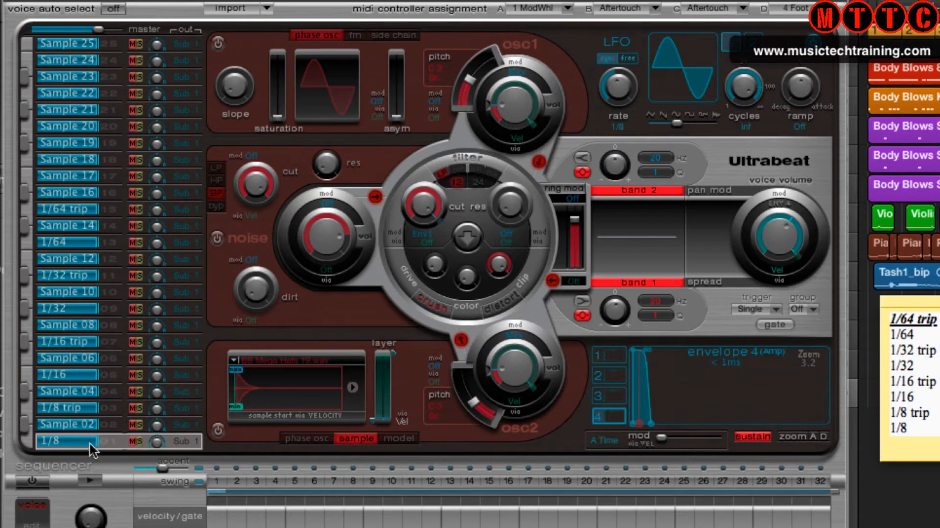
Step: Check oscillator 2 on the 1/8 trip, 1/32, 1/32 trip, 1/64 and 1/64 trip voices in Trap Hats 1/64 triplet
left_click(89, 408)
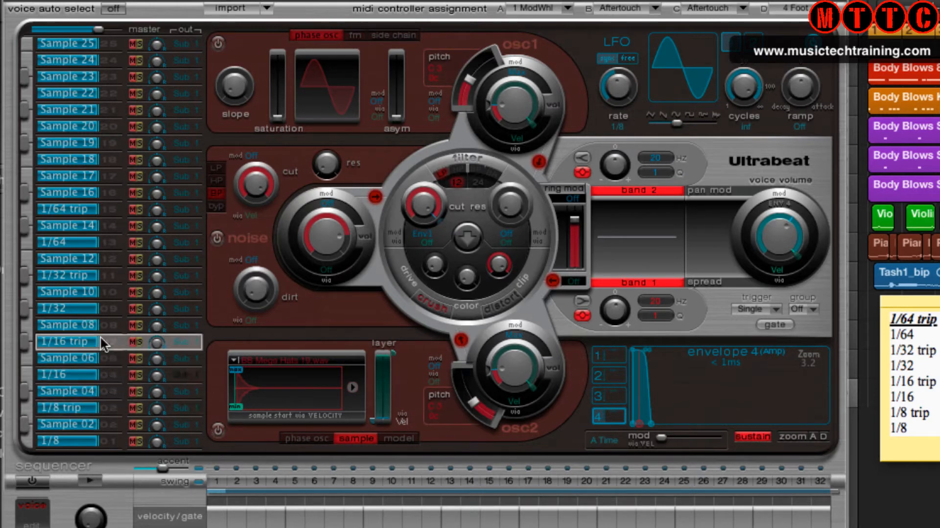
left_click(105, 309)
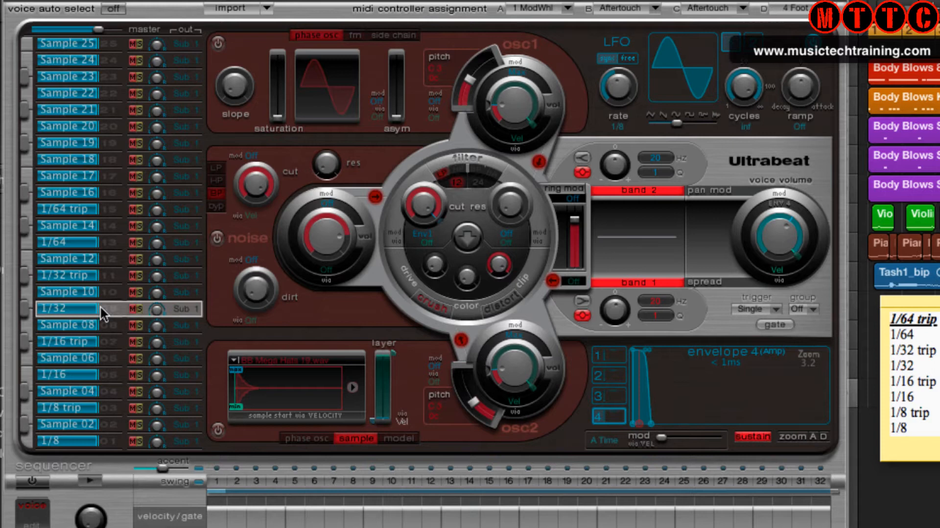
left_click(105, 277)
left_click(104, 243)
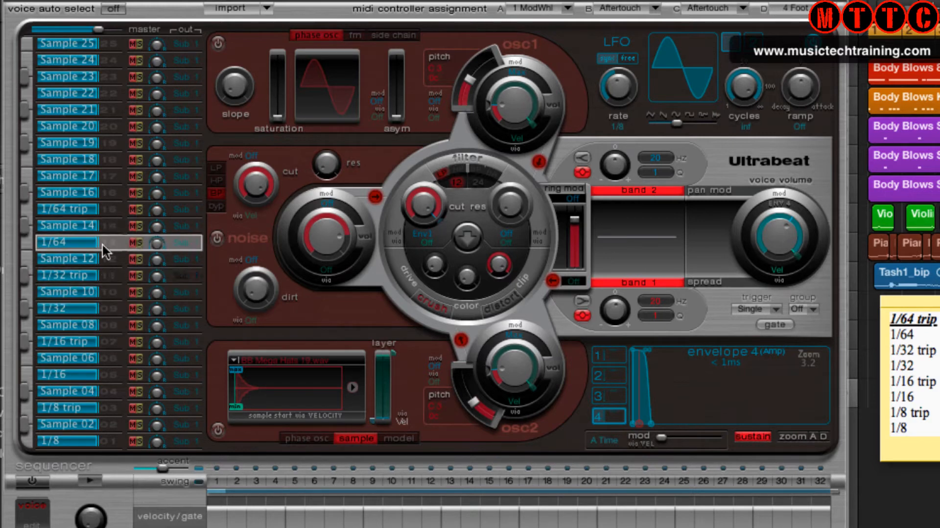
left_click(102, 210)
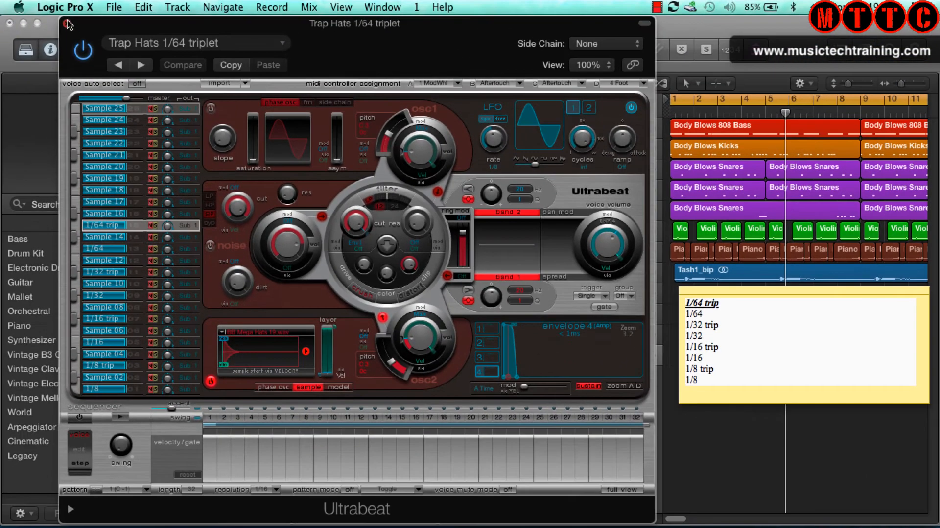
Step: Close the Ultrabeat window and save the project
left_click(67, 24)
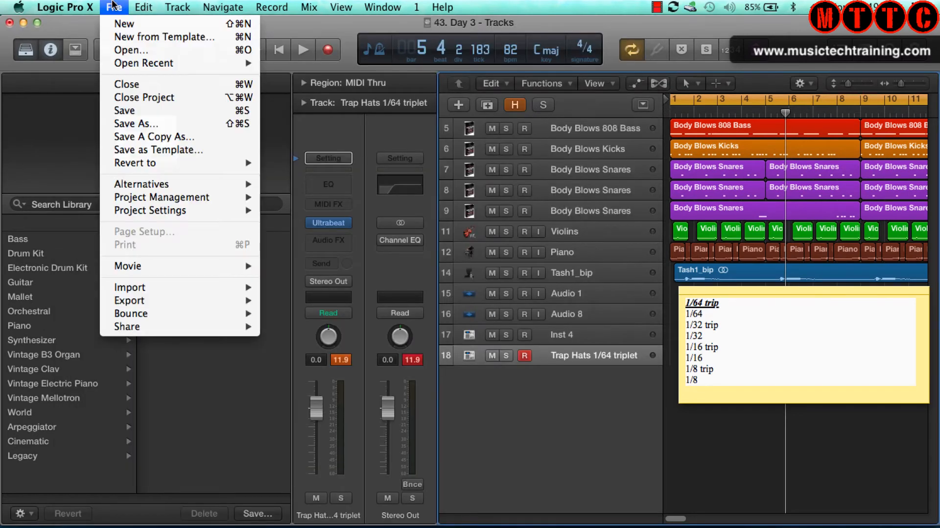
left_click(140, 111)
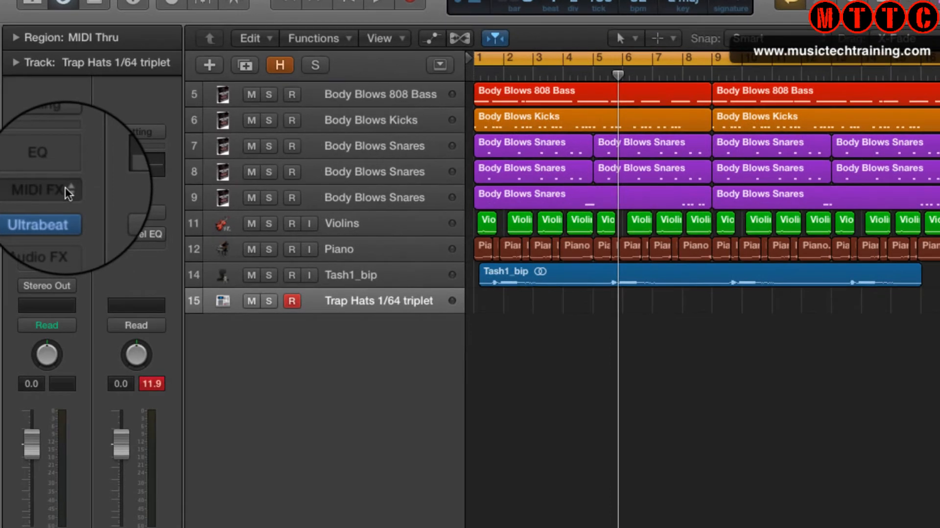
Step: Insert the Arpeggiator MIDI effect on the Trap Hats 1/64 triplet track and set its rate to 1/8
left_click(61, 198)
left_click(64, 207)
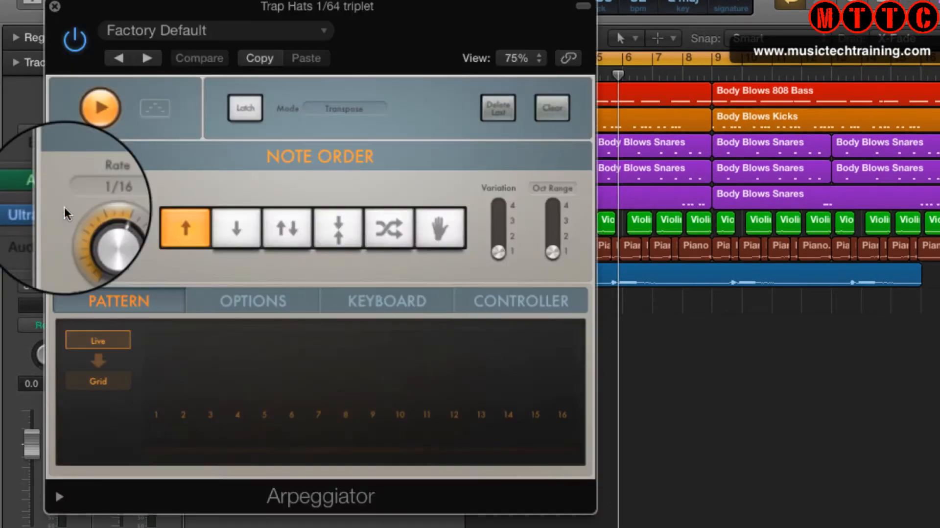
left_click(102, 193)
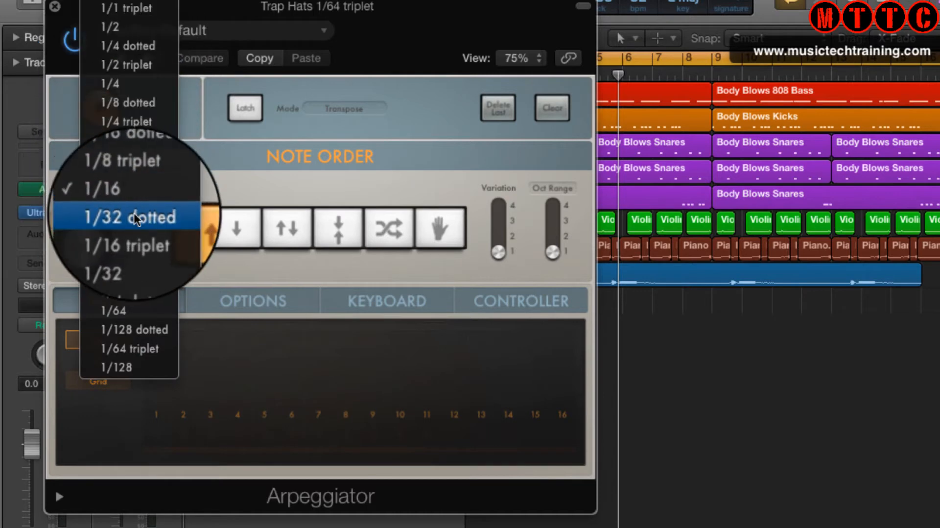
left_click(133, 143)
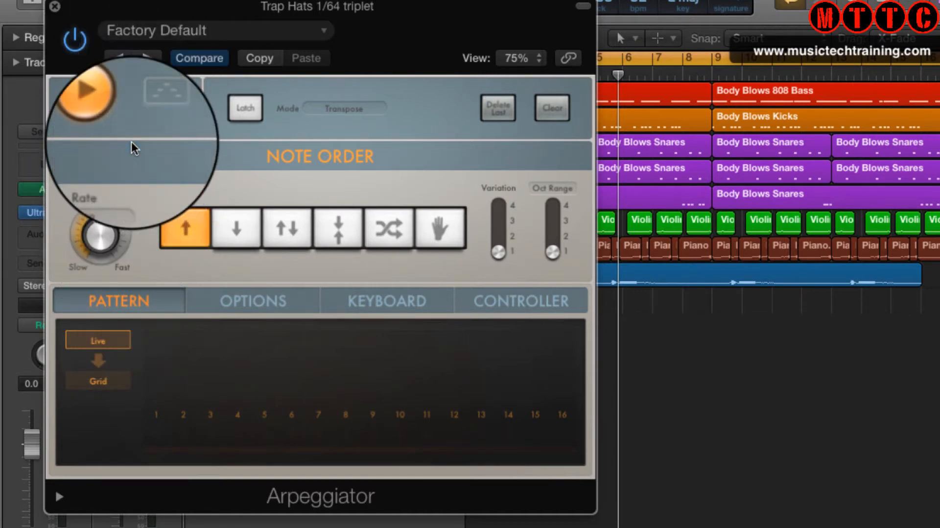
left_click(54, 13)
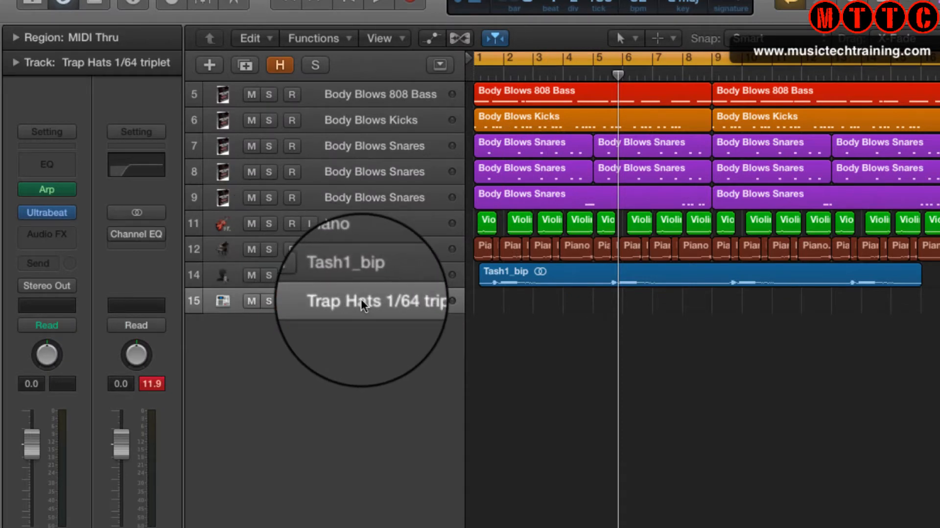
Step: Show the Library and load the Trap Hats 1/8 setting into the Ultrabeat on track 15
key("y")
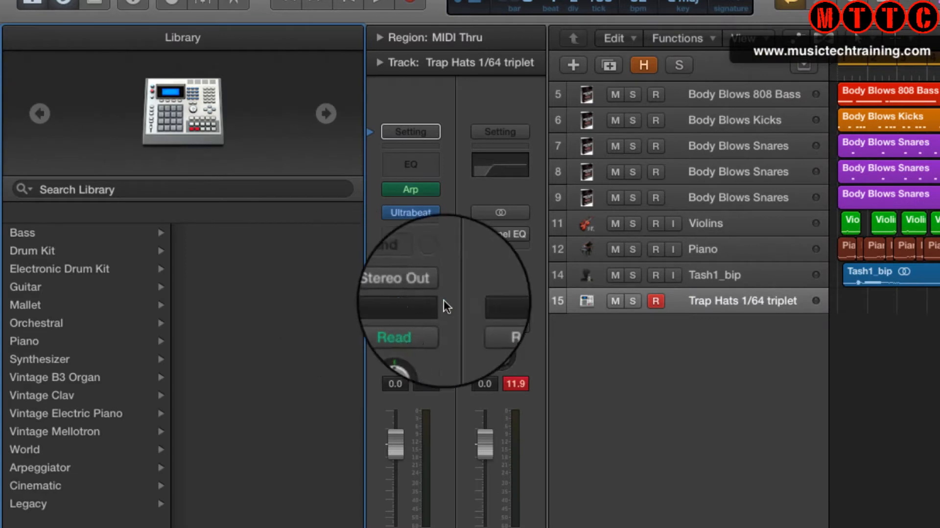
left_click(368, 213)
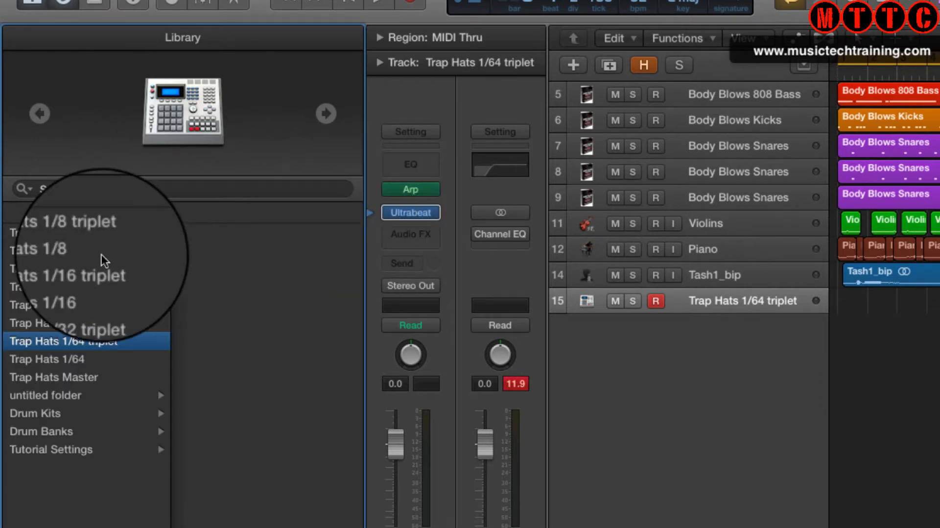
left_click(60, 251)
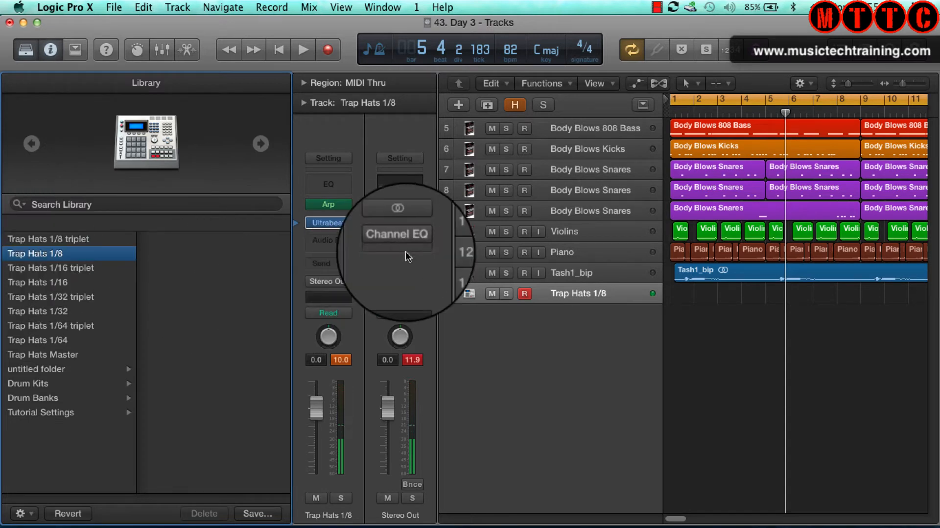
Step: Duplicate the Trap Hats 1/8 track seven times with its settings, giving tracks 16 to 22
left_click(579, 294)
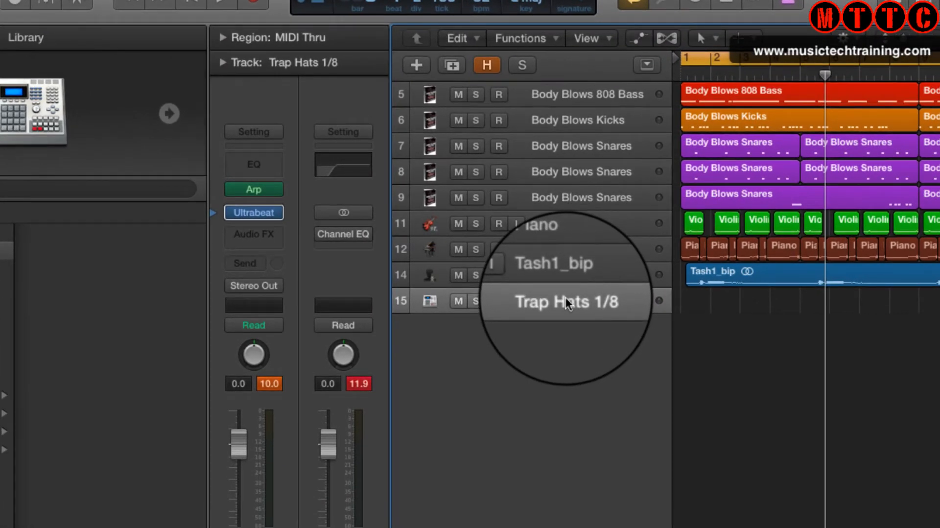
key("super+d")
key("super+d")
key("super+d")
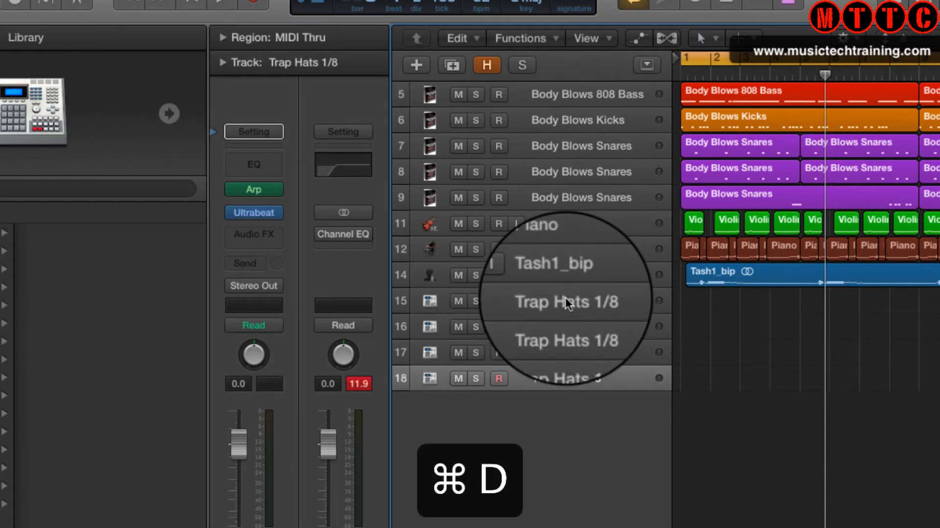
key("super+d")
key("super+d")
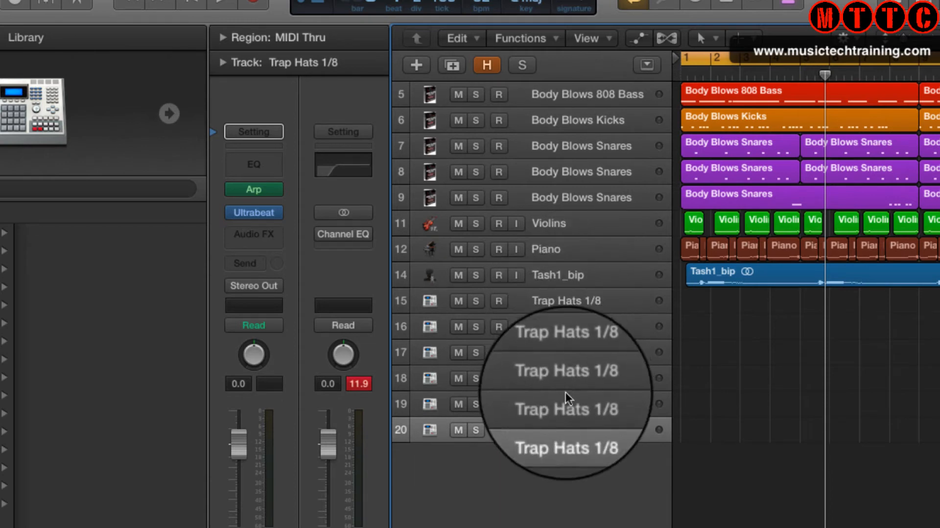
key("super+d")
key("super+d")
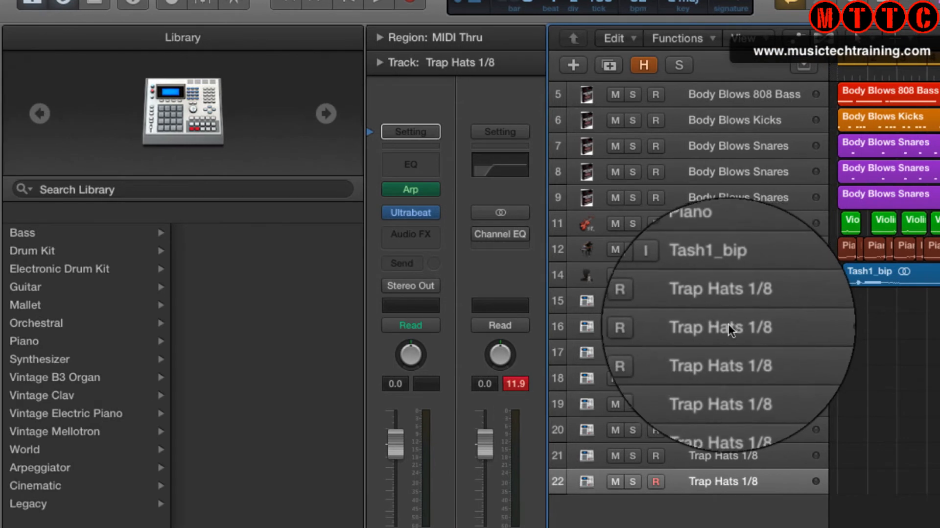
Step: Load the Trap Hats 1/8 triplet setting into Ultrabeat on track 16 and Trap Hats 1/16 on track 17
left_click(620, 327)
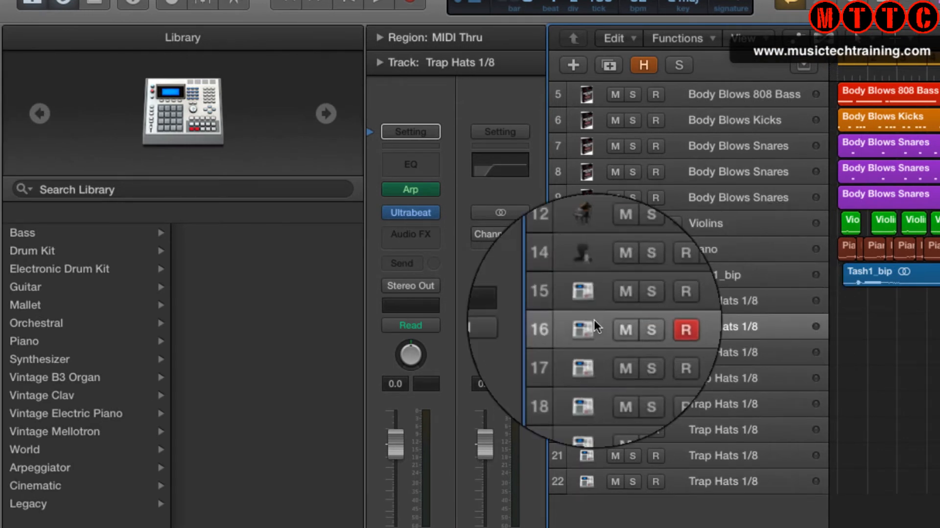
left_click(371, 213)
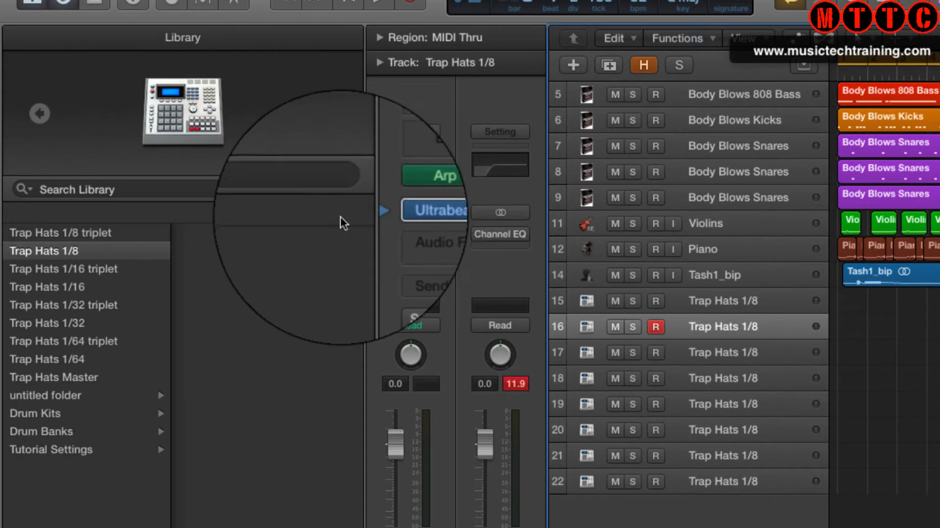
left_click(97, 232)
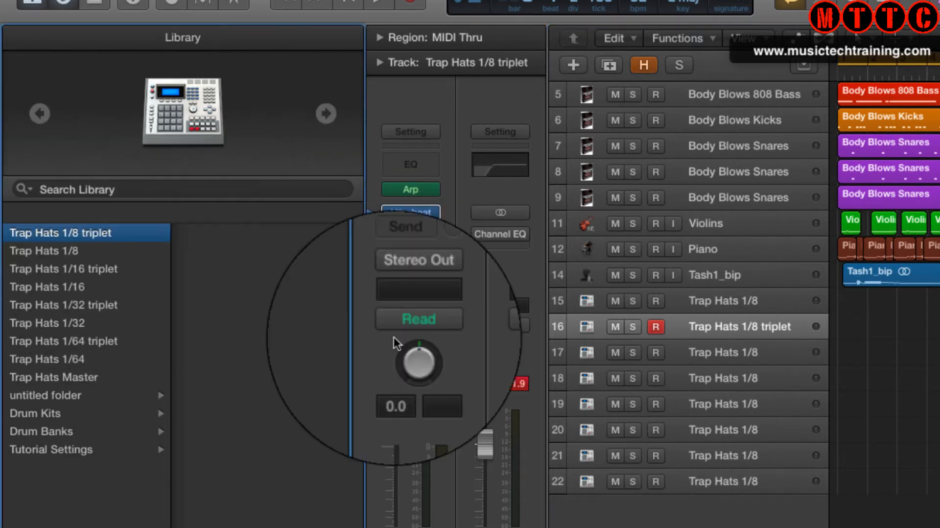
left_click(721, 345)
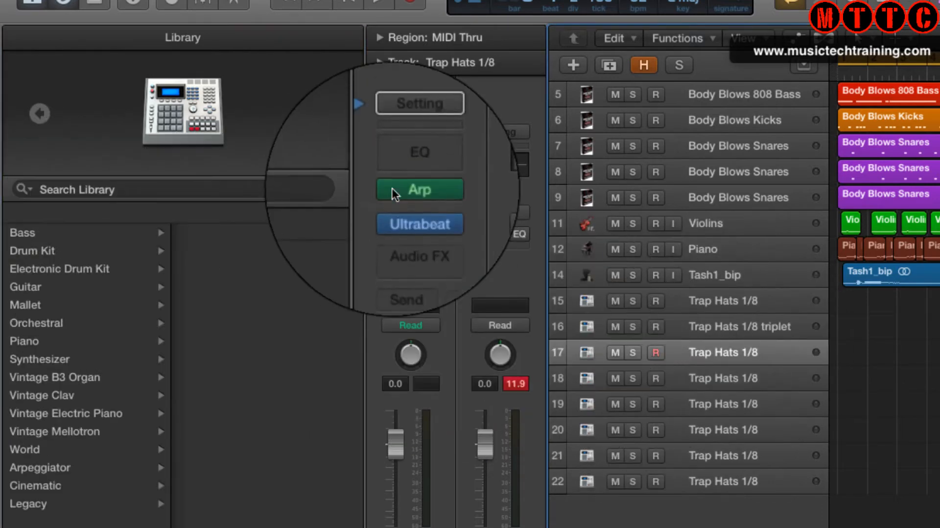
left_click(374, 212)
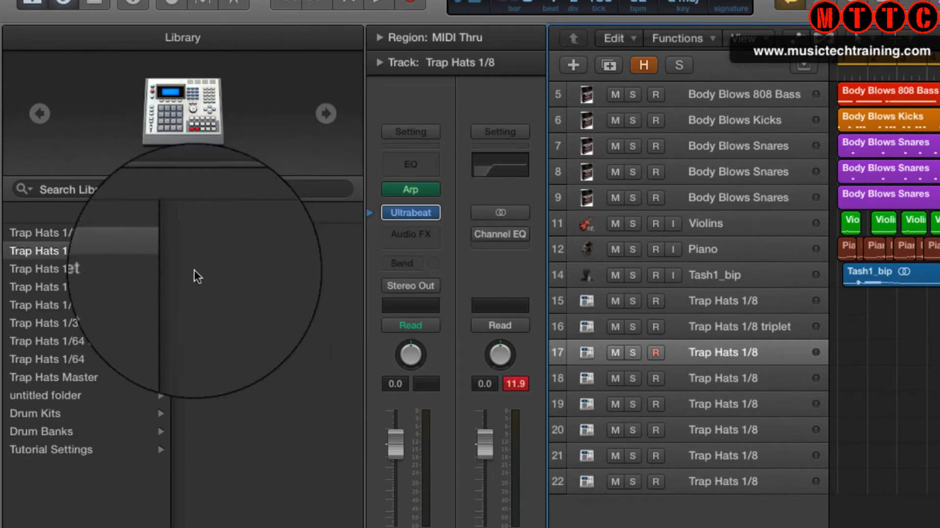
left_click(78, 287)
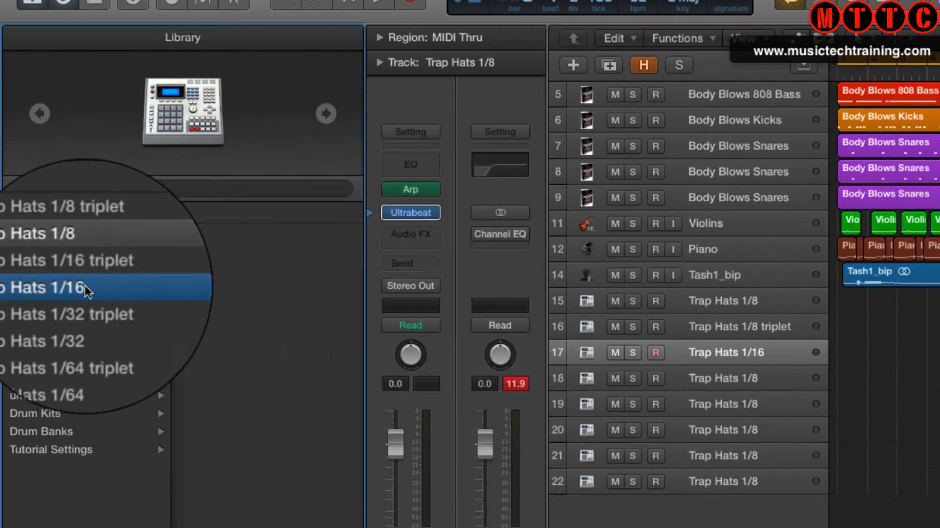
Step: Load the Trap Hats 1/16 triplet setting into Ultrabeat on track 18, and save the project
left_click(708, 373)
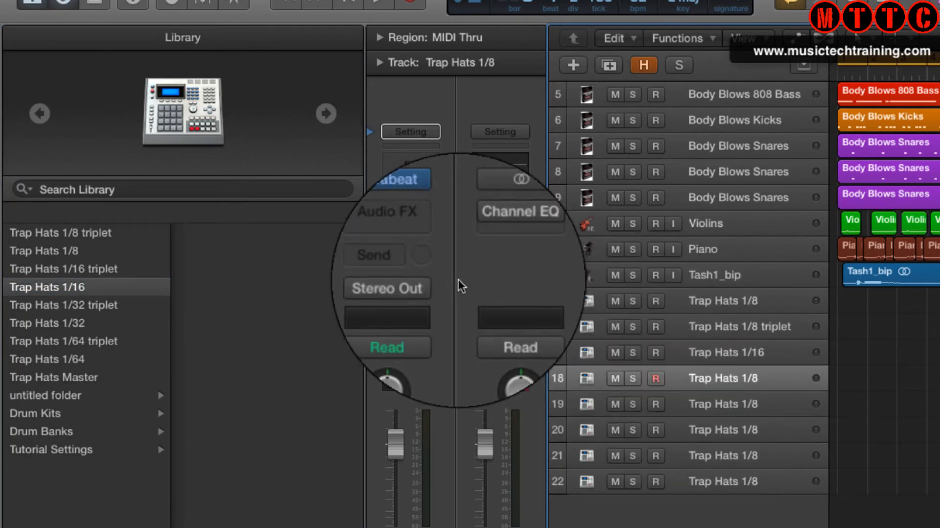
left_click(371, 209)
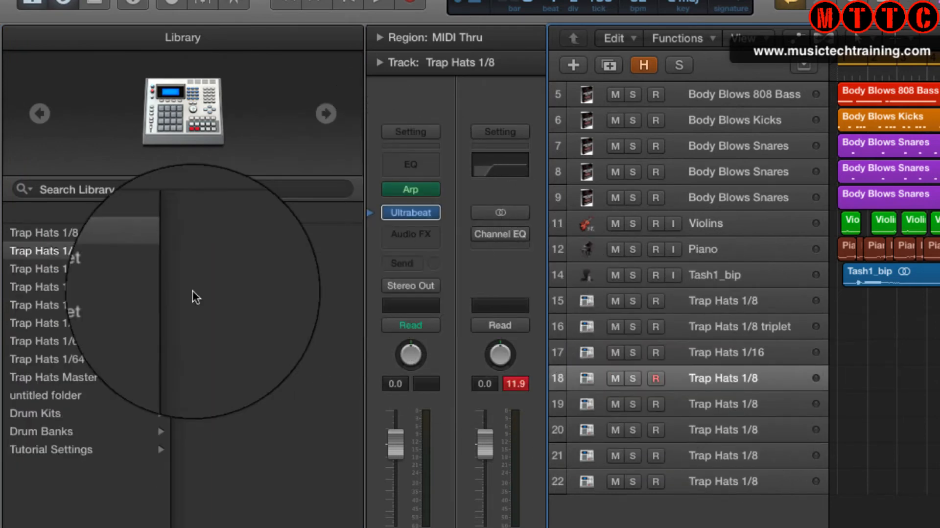
left_click(84, 266)
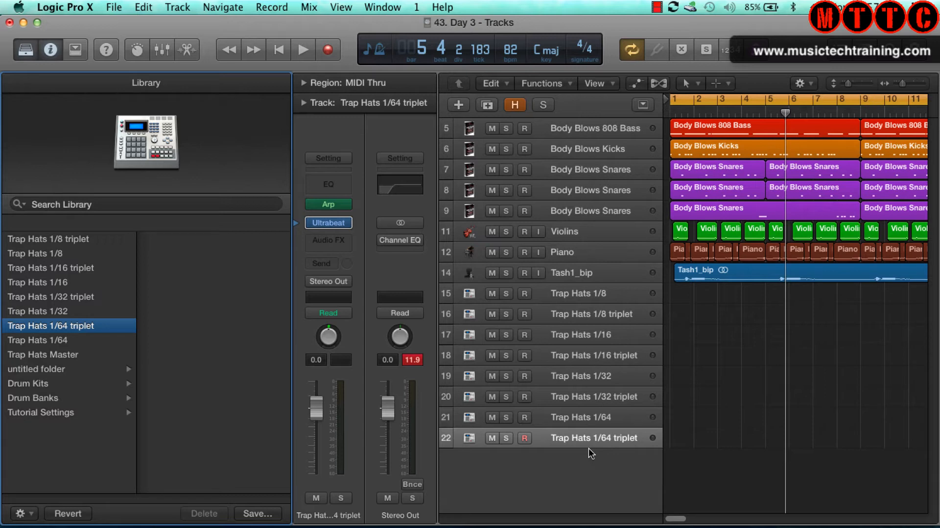
key("super+s")
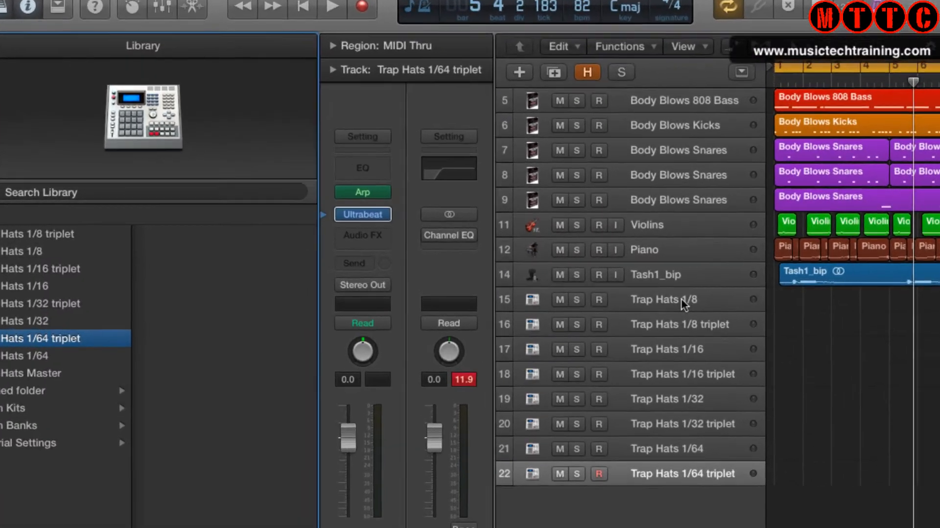
Step: Check the Arpeggiator rate on the Trap Hats 1/8 track
left_click(595, 295)
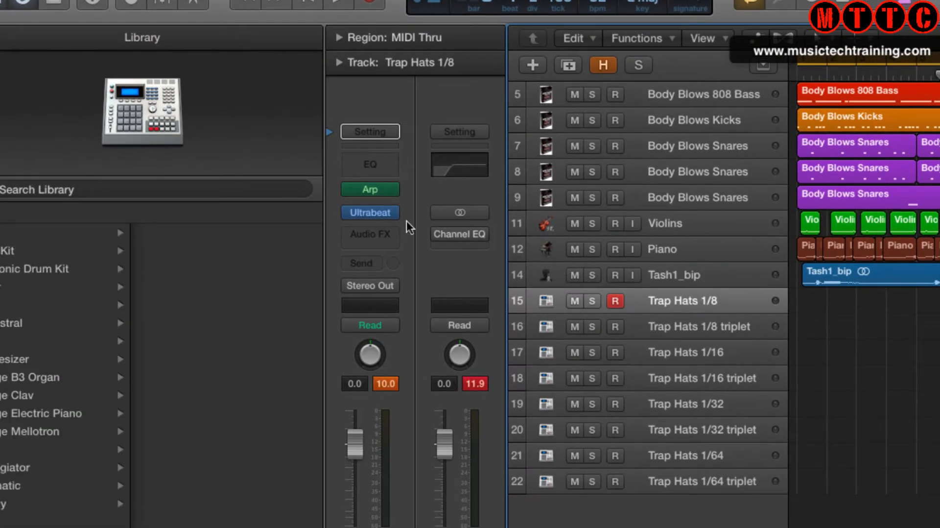
left_click(372, 190)
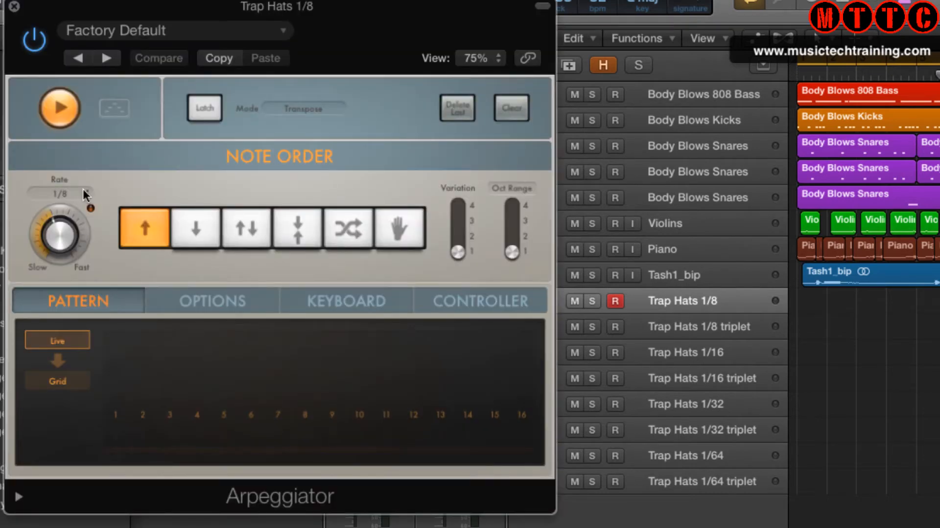
left_click(13, 6)
Step: Set the Arpeggiator rate on the Trap Hats 1/8 triplet track to 1/8 triplet and close the plug-in window
key("Down")
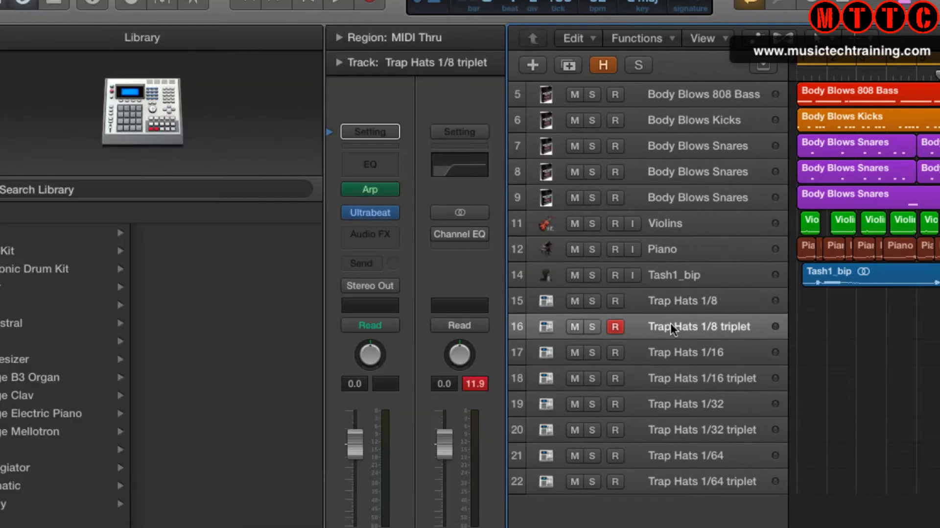
left_click(371, 189)
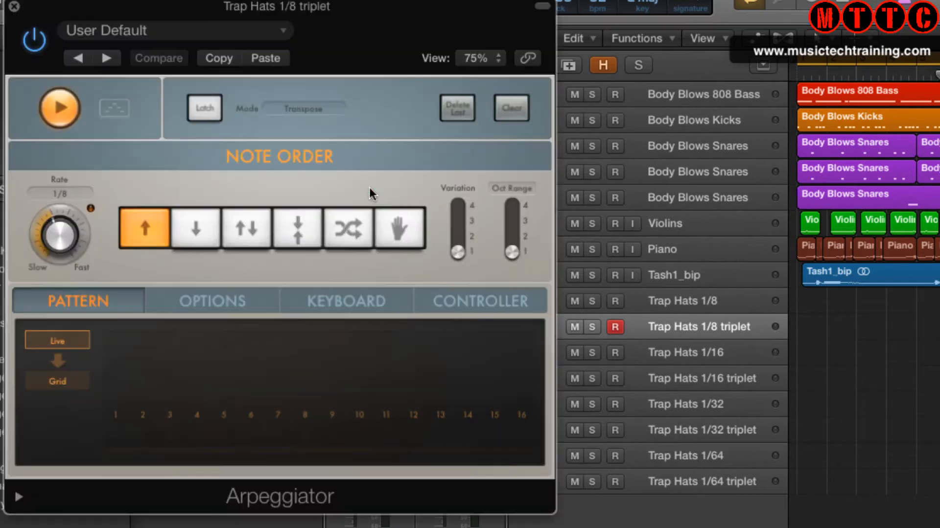
left_click(43, 191)
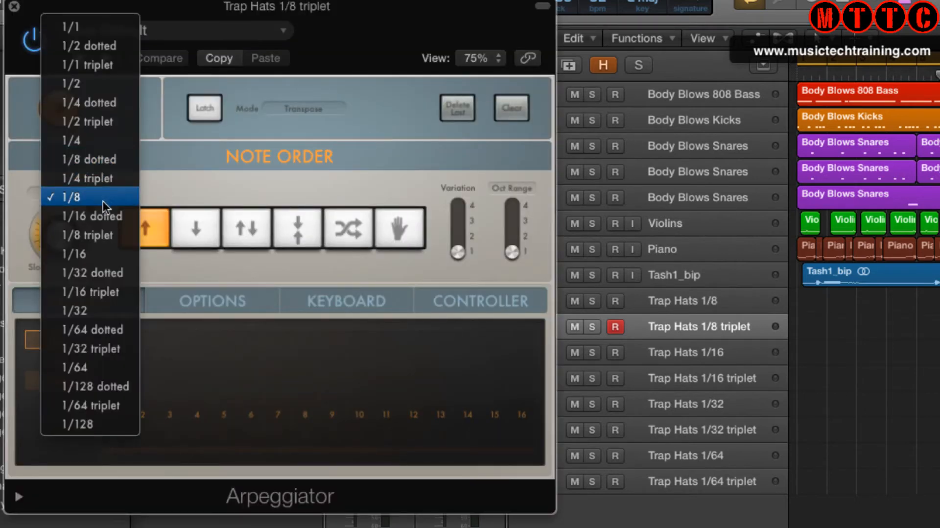
left_click(107, 237)
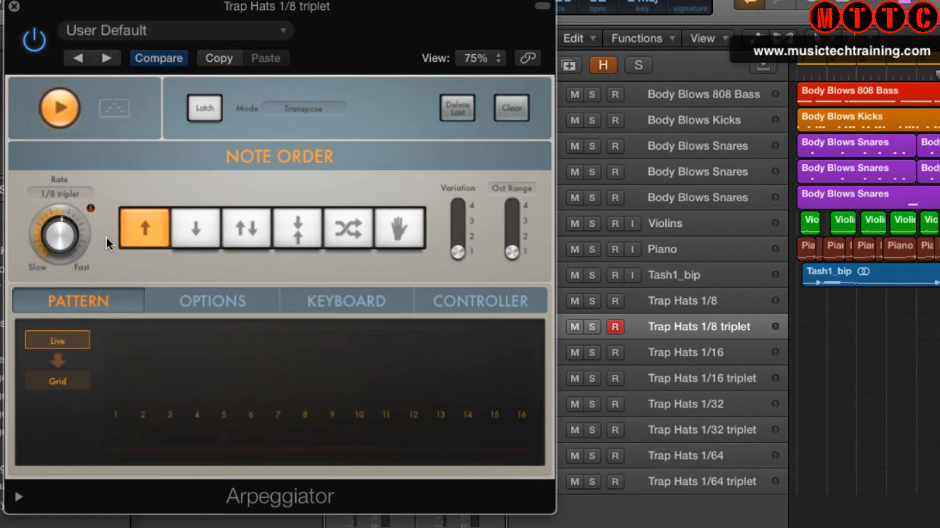
left_click(69, 195)
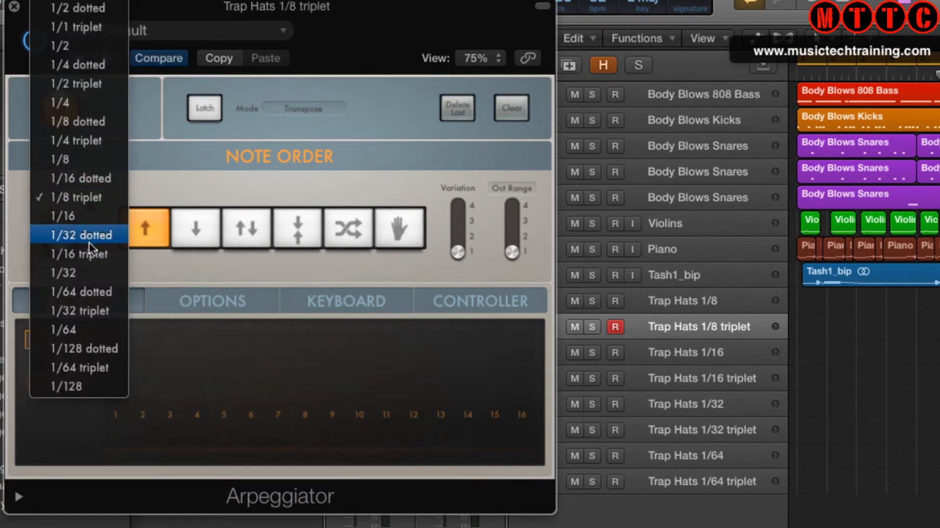
left_click(86, 200)
left_click(13, 6)
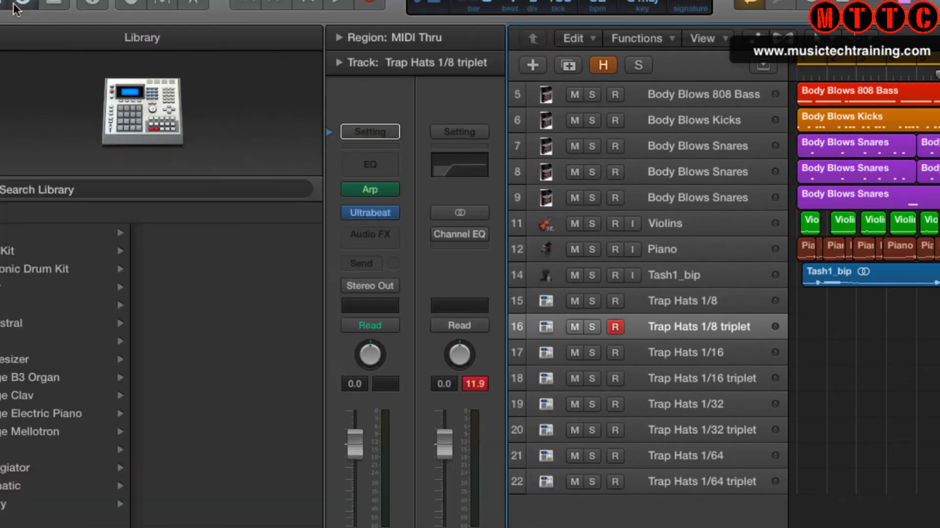
Step: Set the Arpeggiator rate on the Trap Hats 1/16 track to 1/16 and close the plug-in window
left_click(696, 353)
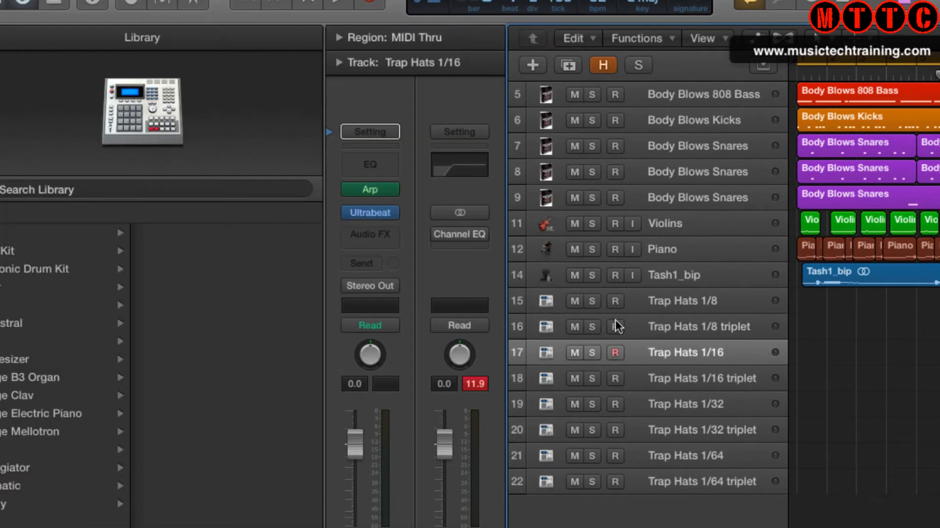
left_click(371, 189)
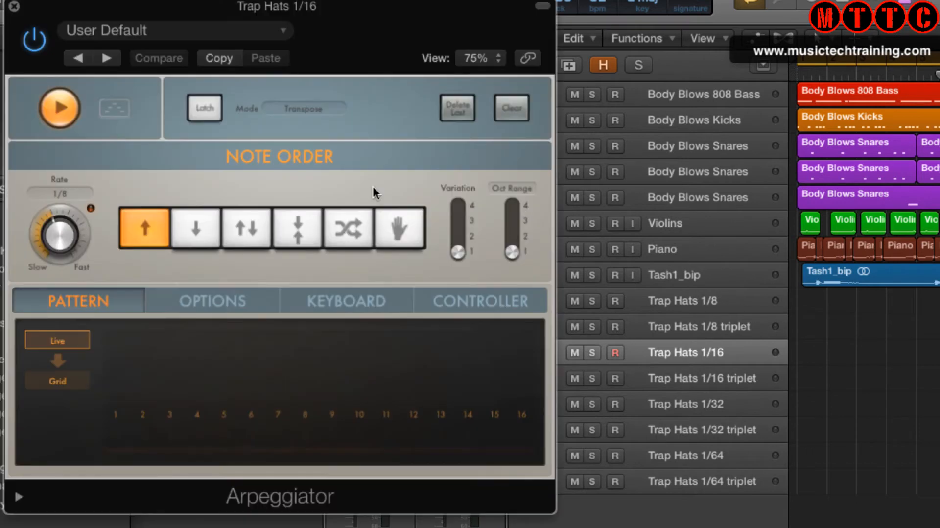
left_click(72, 191)
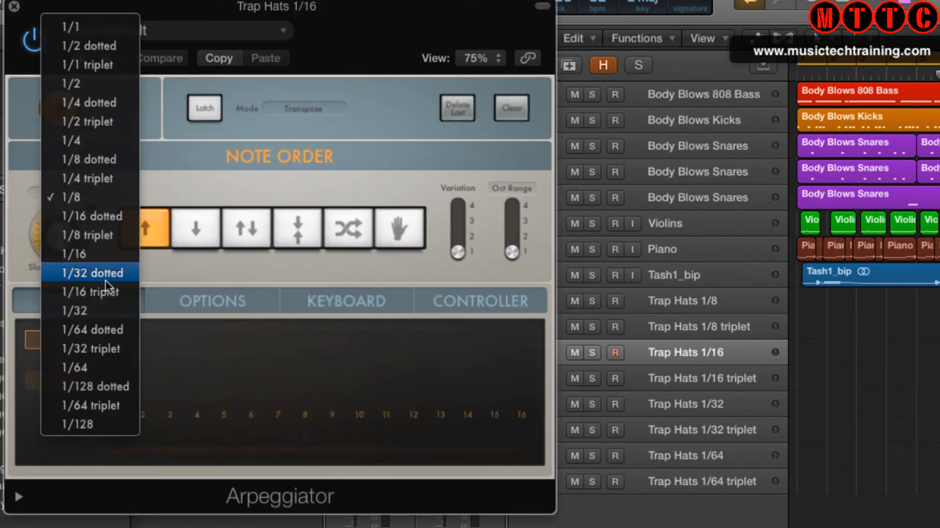
left_click(102, 256)
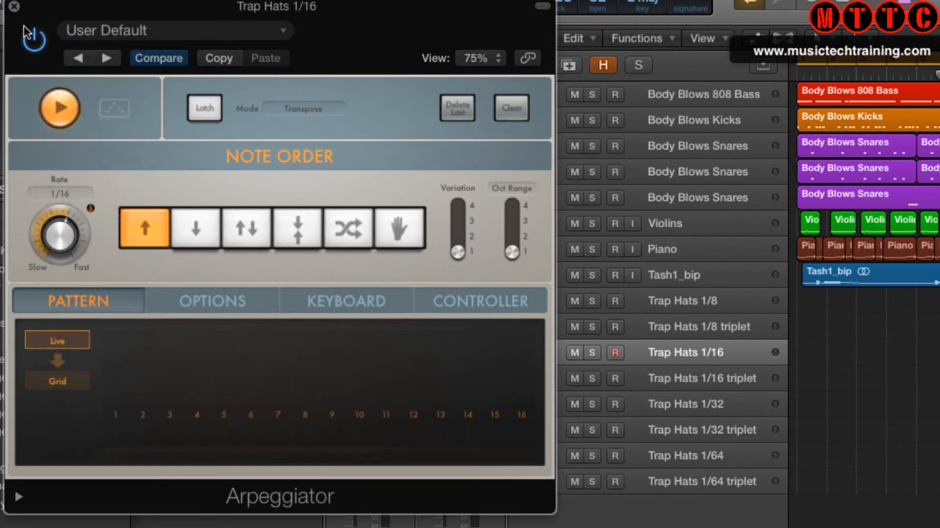
left_click(14, 6)
Step: Set the Arpeggiator rate on the Trap Hats 1/16 triplet track to 1/16 triplet and close the plug-in window
left_click(733, 379)
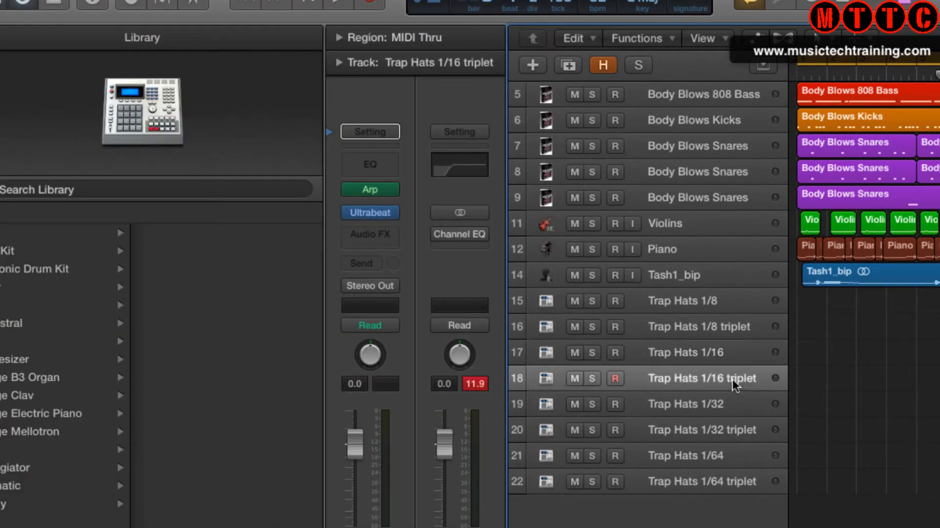
mouse_move(385, 216)
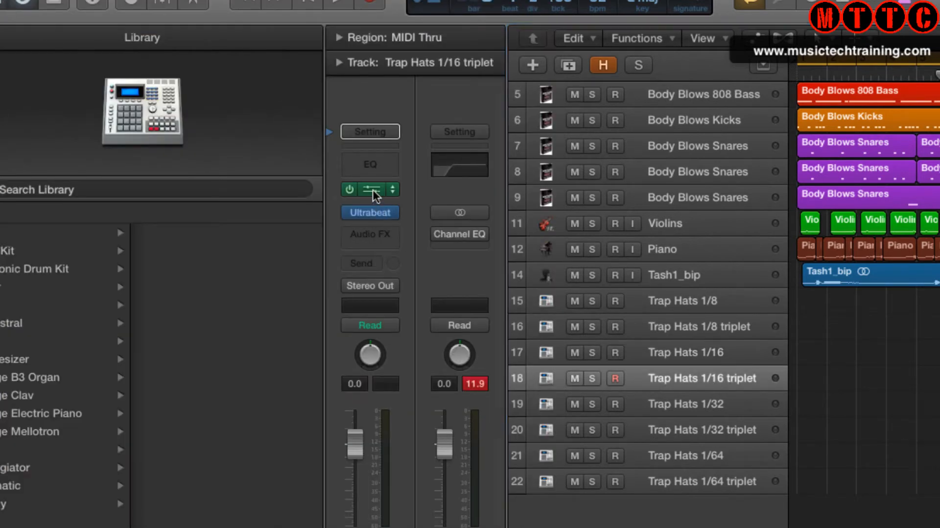
left_click(372, 189)
left_click(55, 189)
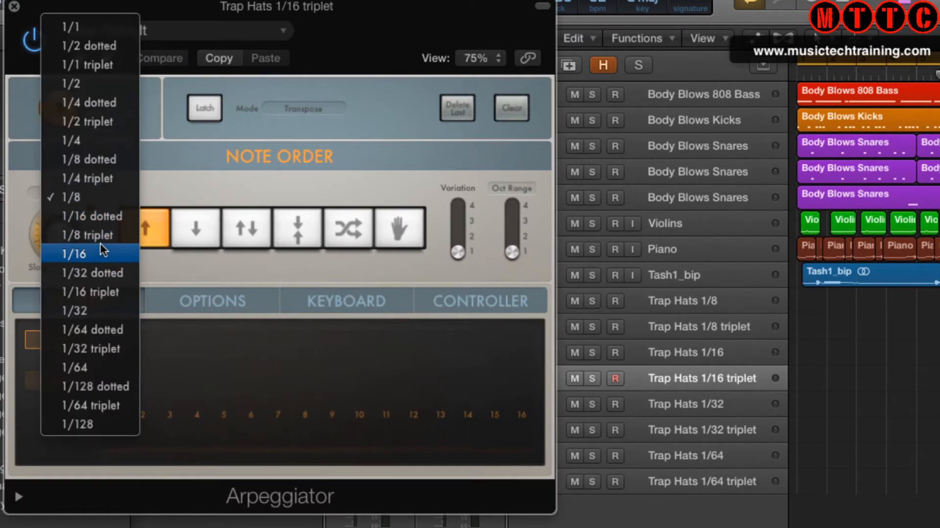
left_click(102, 291)
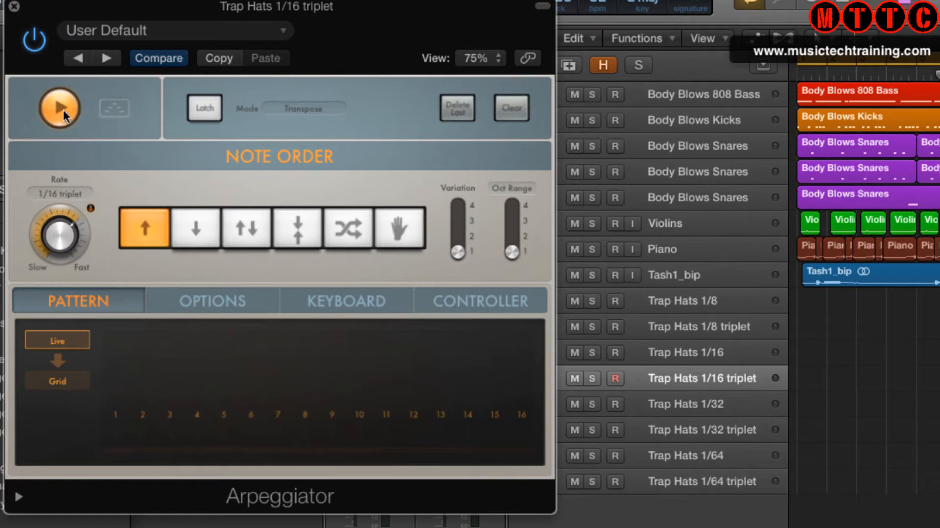
left_click(15, 7)
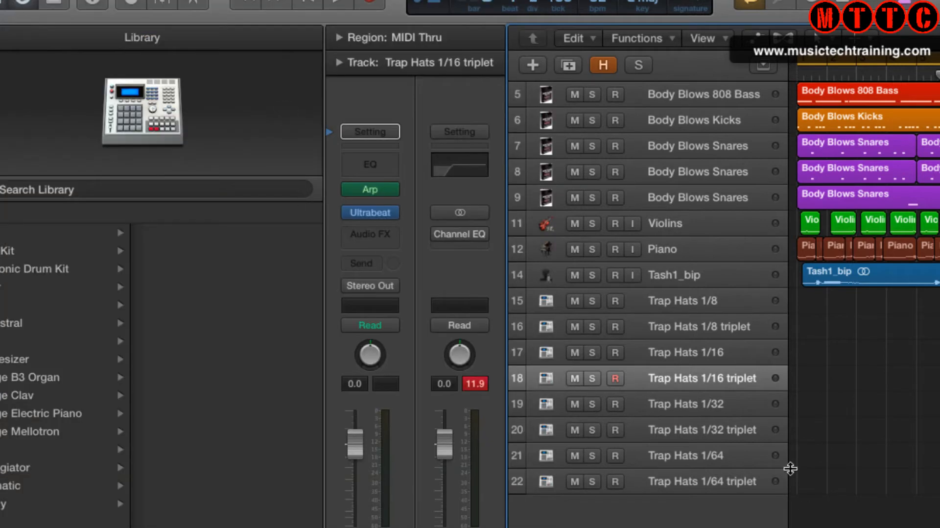
Step: Audition the Trap Hats tracks one after another, from Trap Hats 1/8 down to Trap Hats 1/64 triplet
left_click(718, 396)
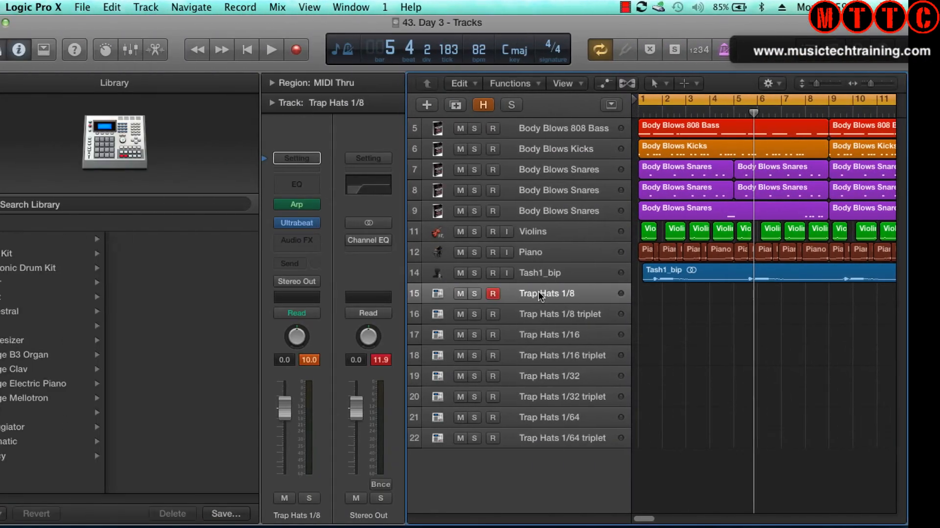
key("Down")
key("Down")
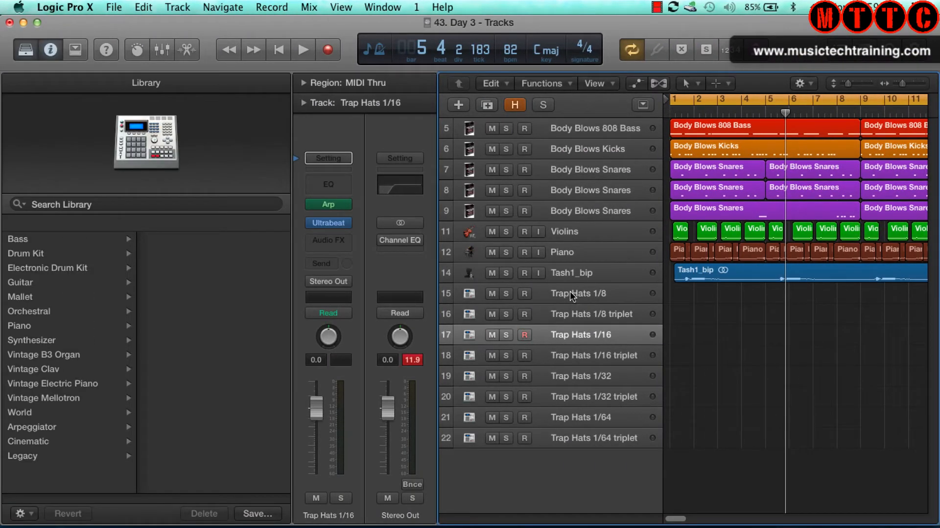
key("Up")
key("Up")
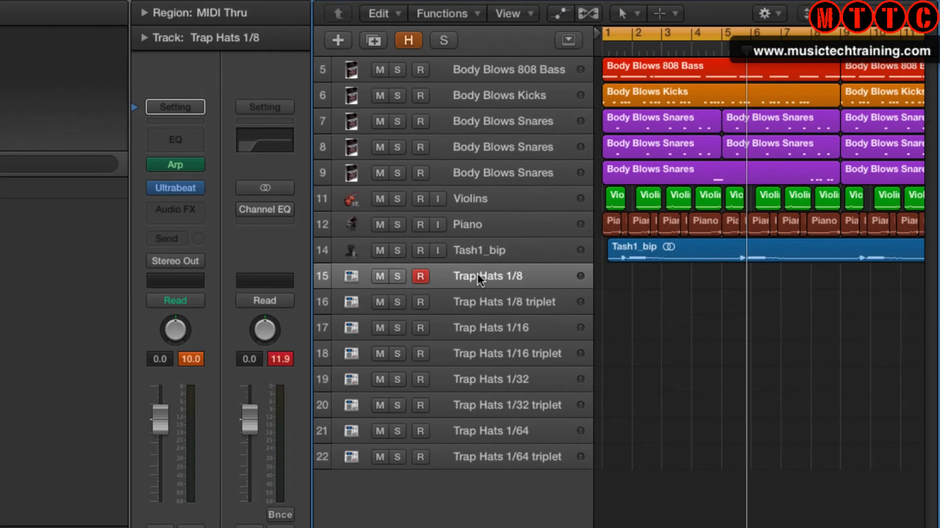
key("Down")
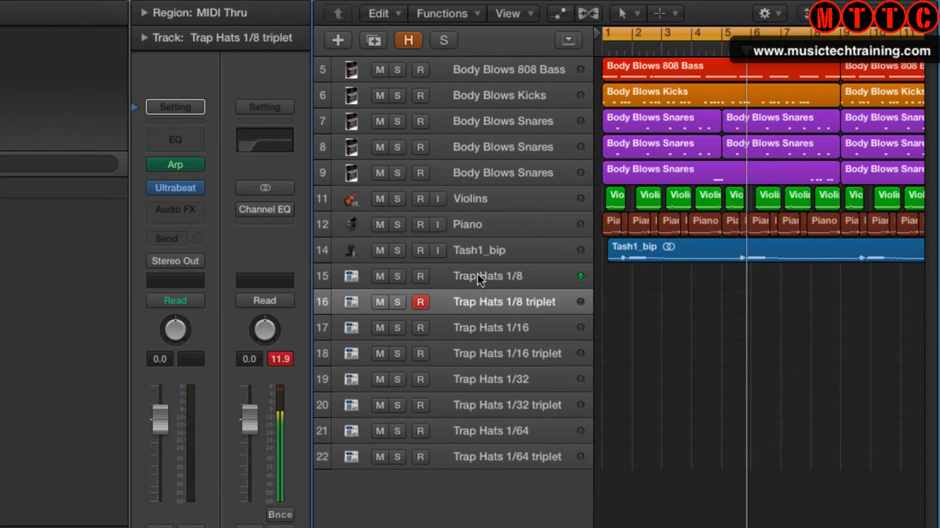
key("Down")
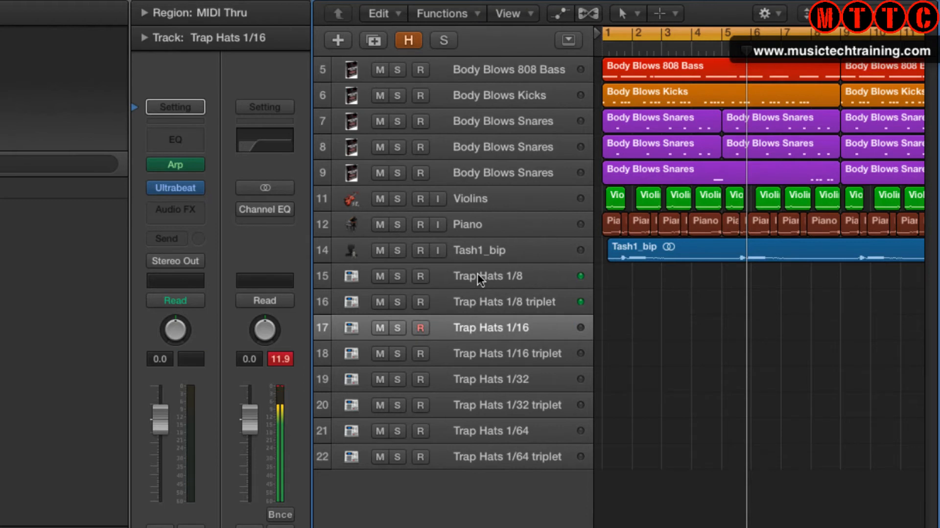
key("Down")
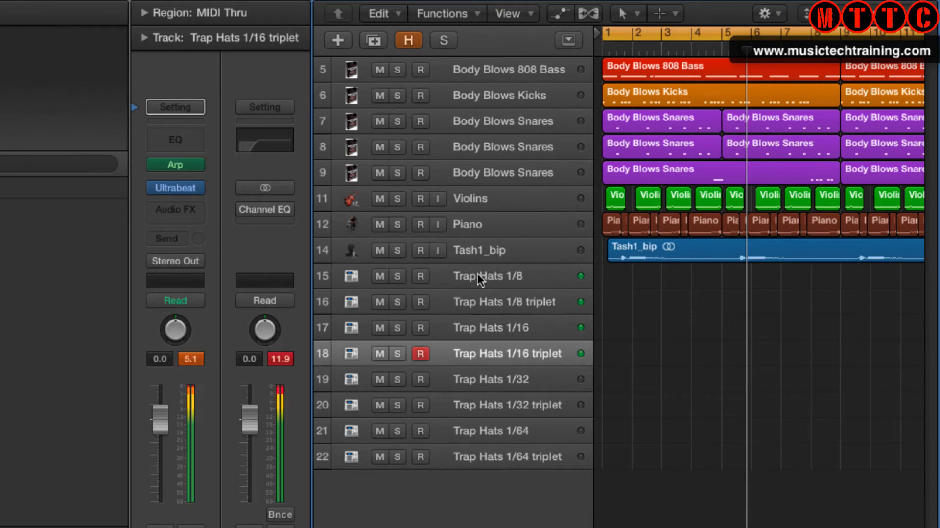
key("Down")
key("Down")
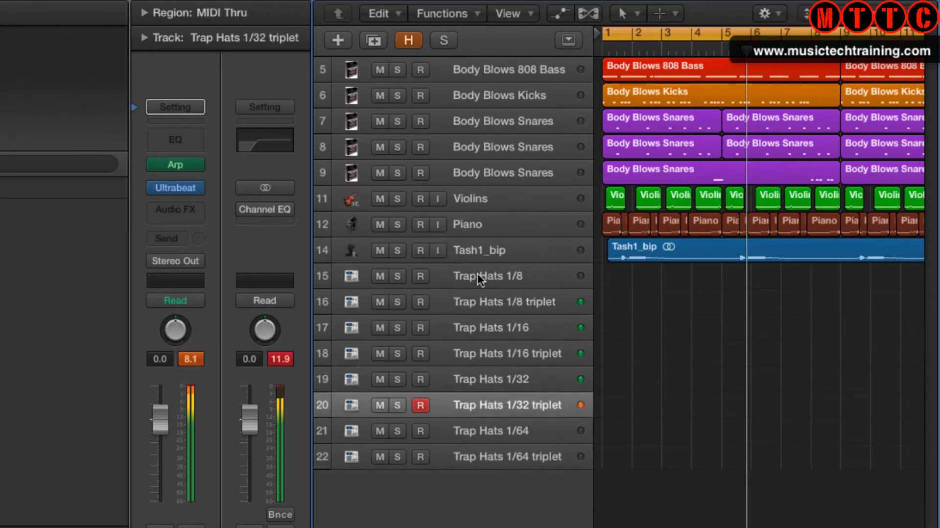
key("Down")
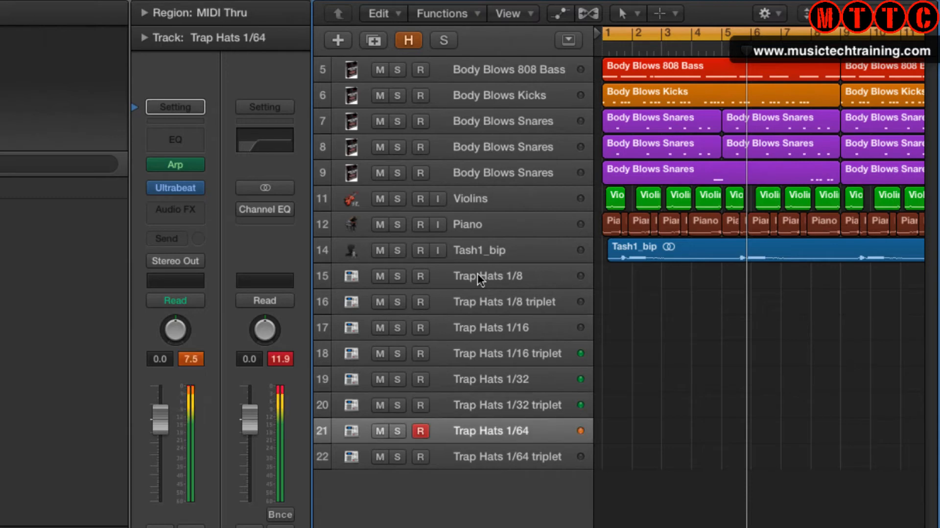
key("Down")
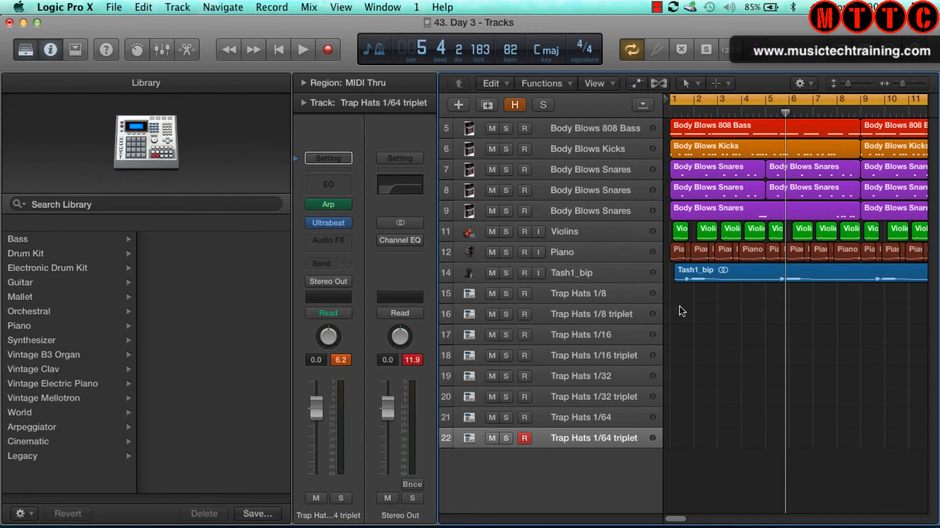
Step: Group all eight Trap Hats tracks, from 1/8 to 1/64 triplet, into a Summing Stack
left_click(599, 293)
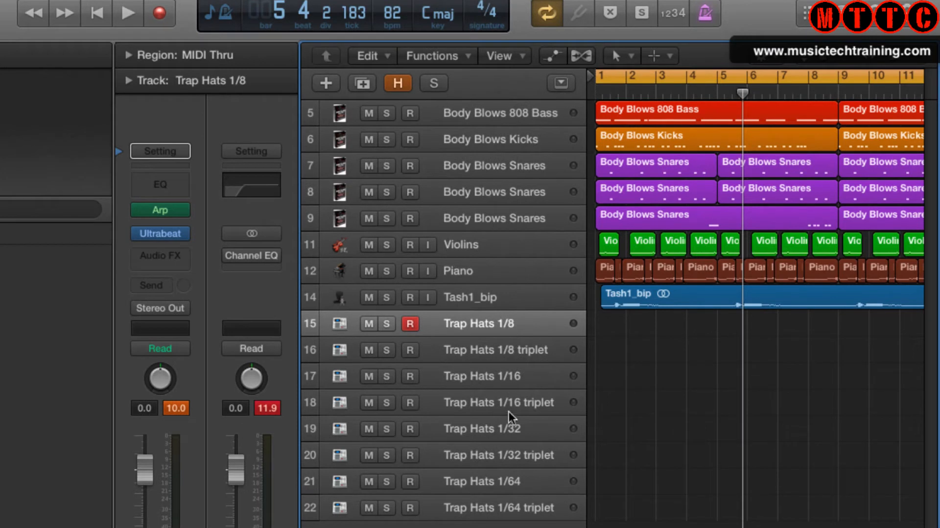
left_click(502, 511, "shift")
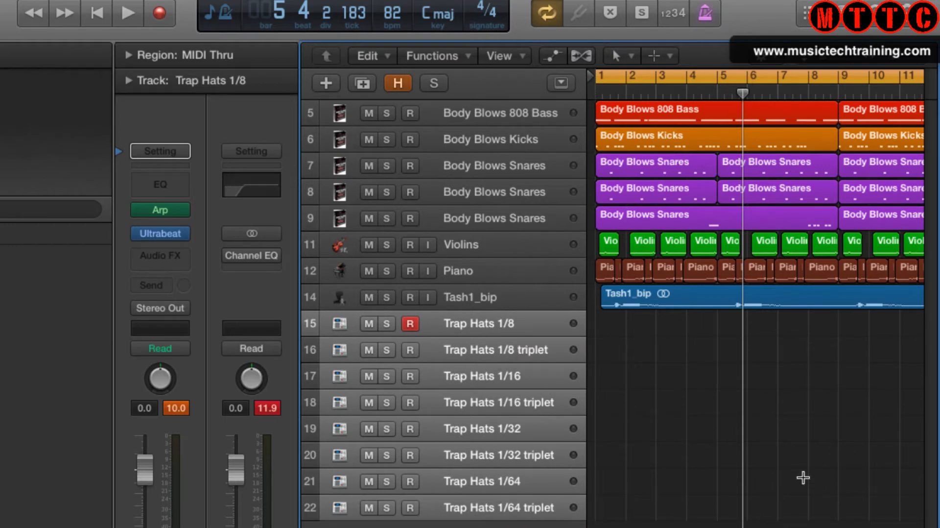
key("super+shift+d")
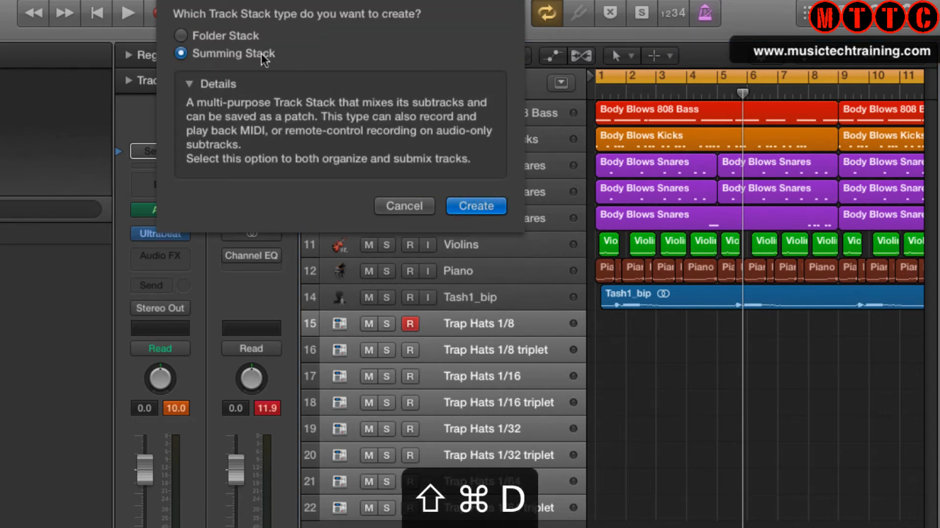
left_click(239, 33)
left_click(230, 51)
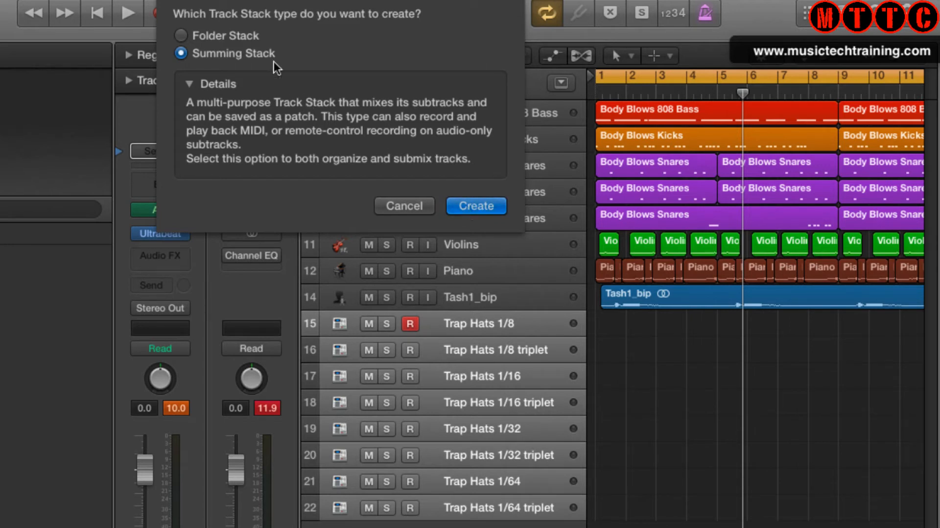
left_click(473, 205)
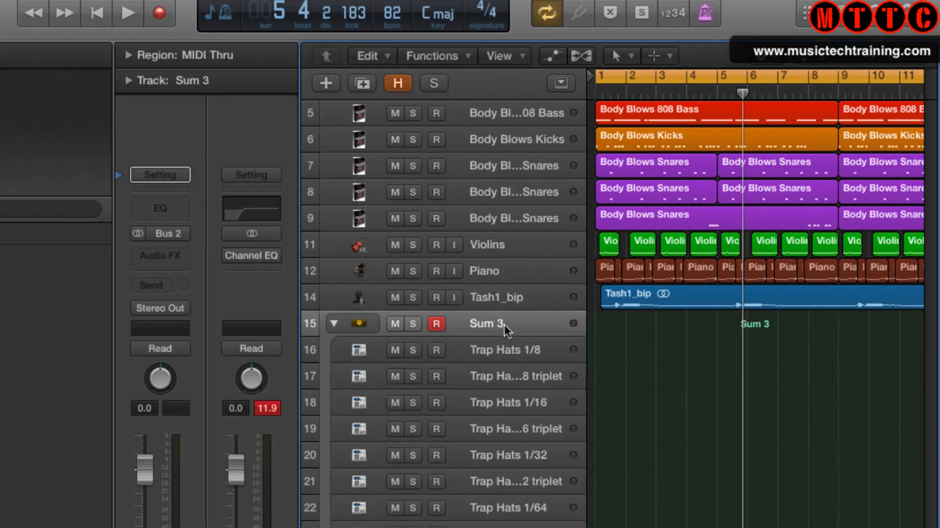
Step: Rename the new summing stack as Trap Hats Inst
double_click(488, 325)
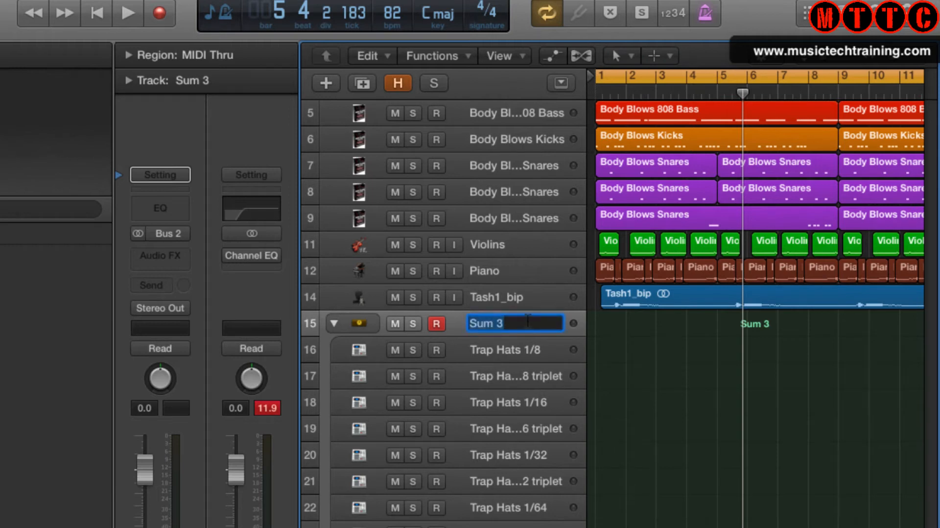
type("Trap Hats ")
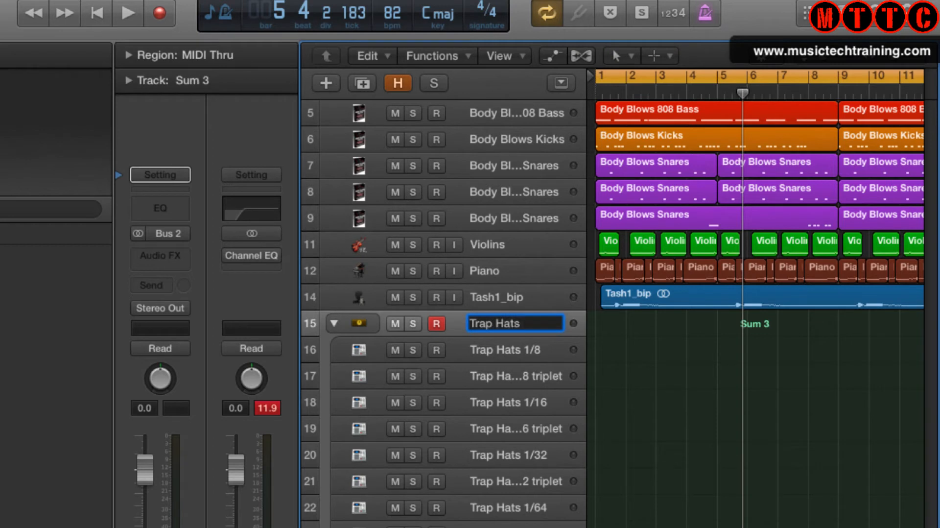
type("Inst")
key("Return")
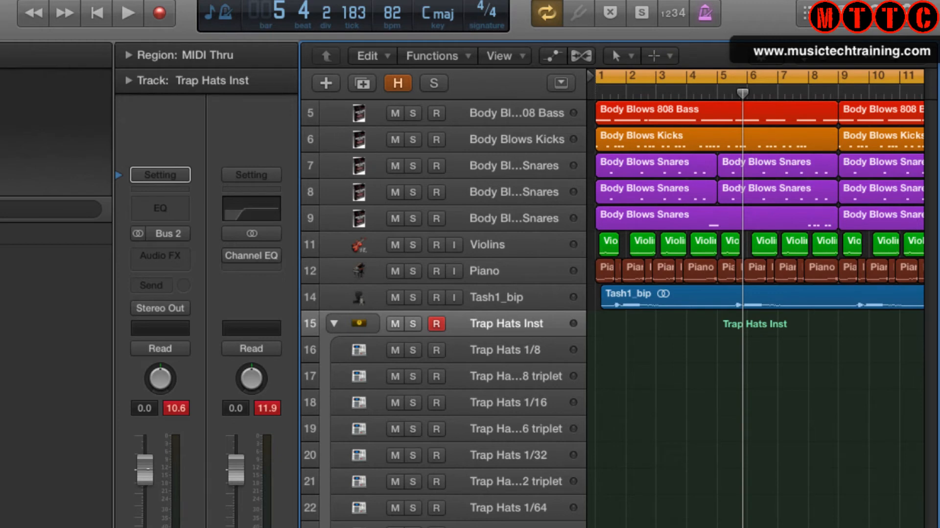
Step: Try the volume control of the Trap Hats Inst stack by lowering it and returning it to 0.0
left_click_drag(145, 469, 140, 527)
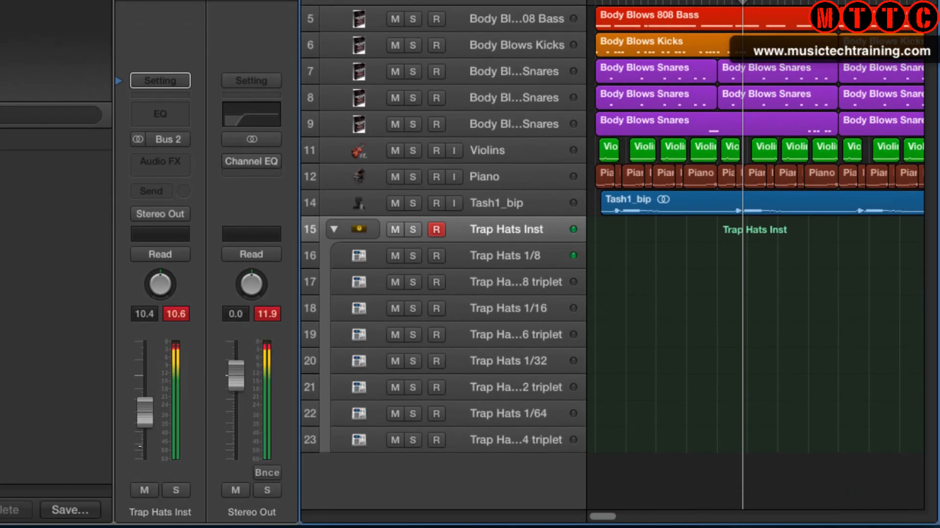
left_click_drag(144, 412, 143, 366)
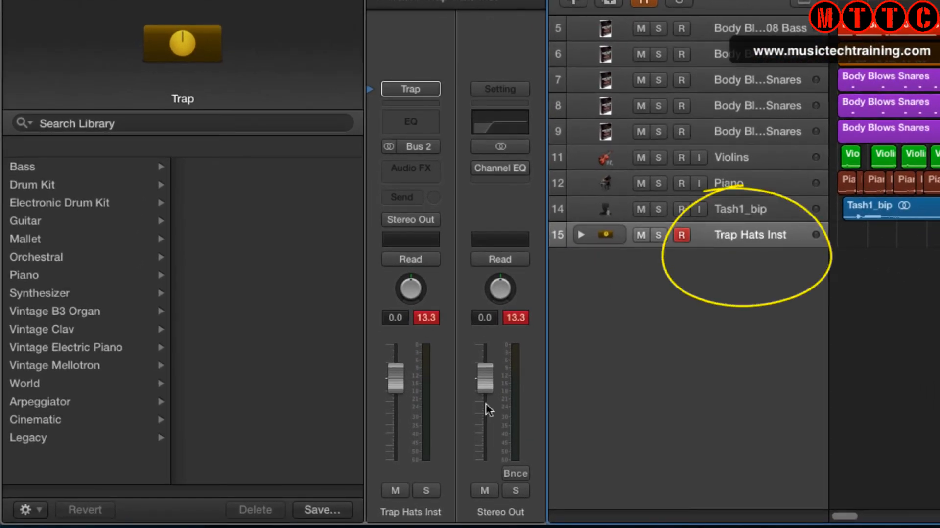
Step: Save the stack as a Library patch named Trap Hats Instrument in the Instrument folder
left_click(320, 509)
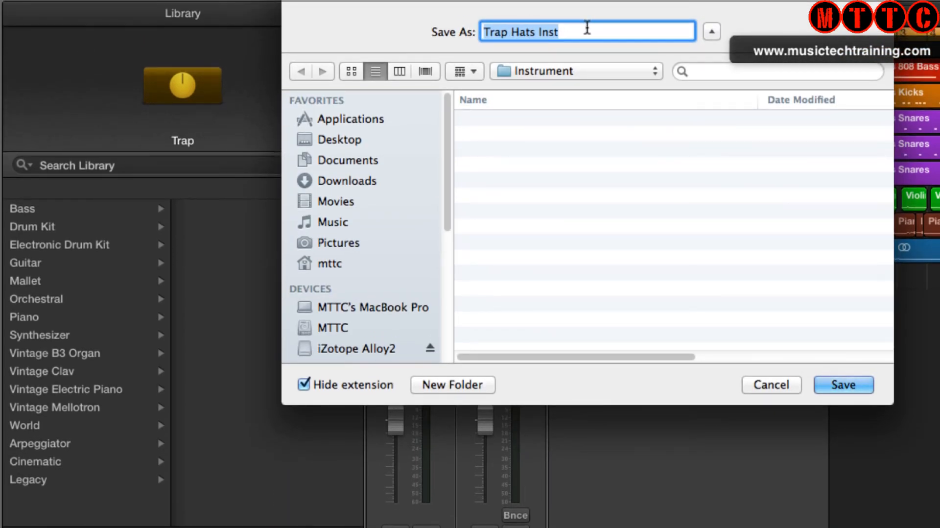
left_click(587, 28)
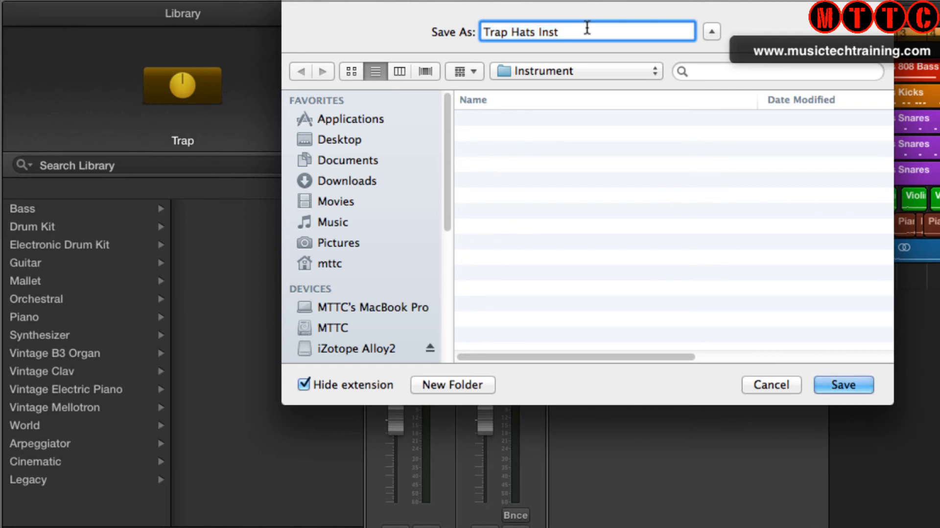
type("rument")
left_click(844, 385)
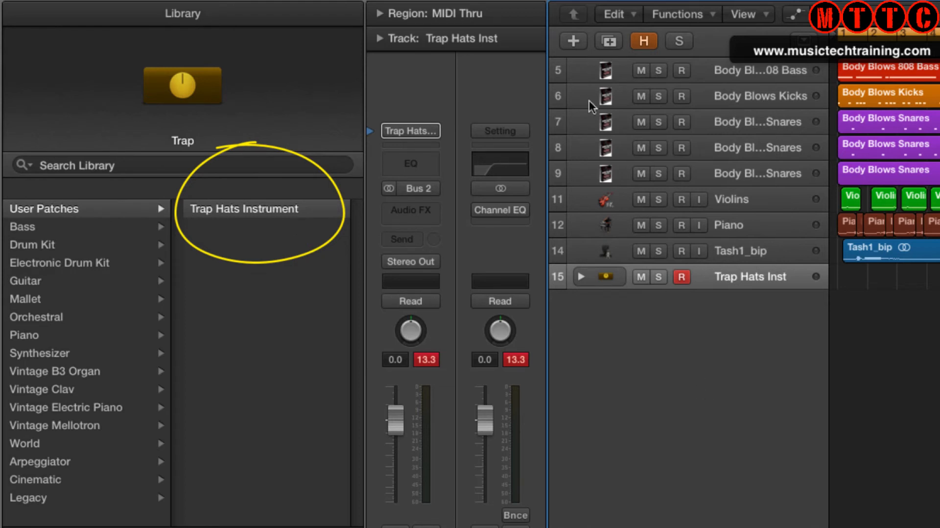
Step: Create one new software instrument track and clear its Ultrabeat instrument by choosing No Plug-in
left_click(571, 38)
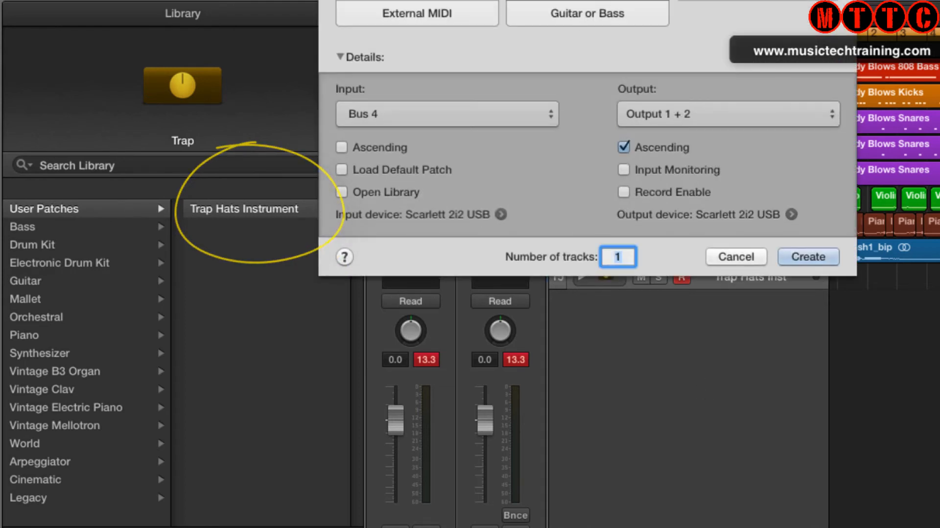
left_click(352, 53)
left_click(649, 239)
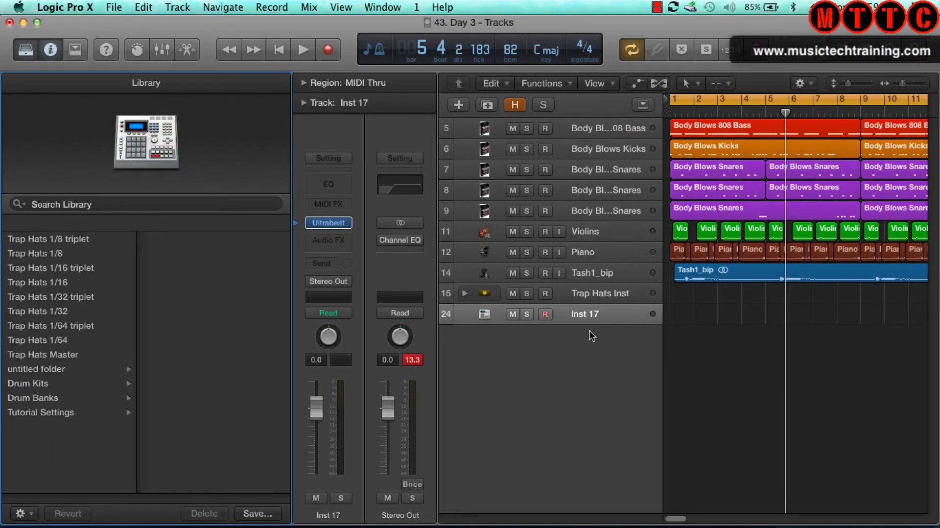
mouse_move(347, 223)
left_click(433, 214)
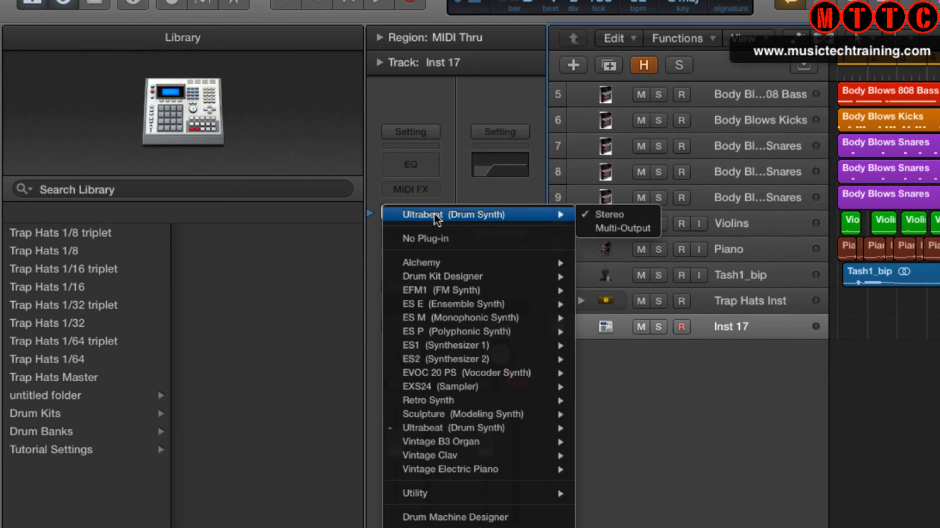
left_click(435, 240)
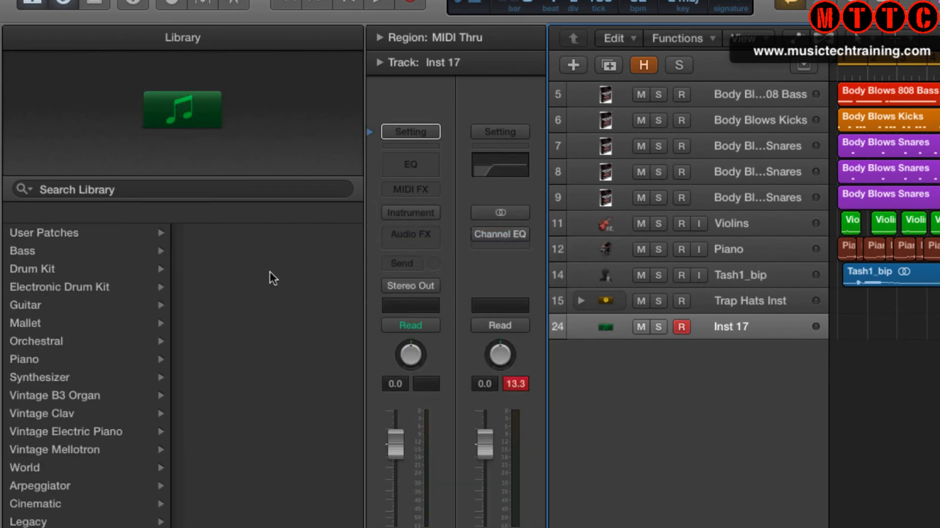
Step: Load the Trap Hats Instrument user patch on the new track, expand its stack and hide the Library
left_click(119, 233)
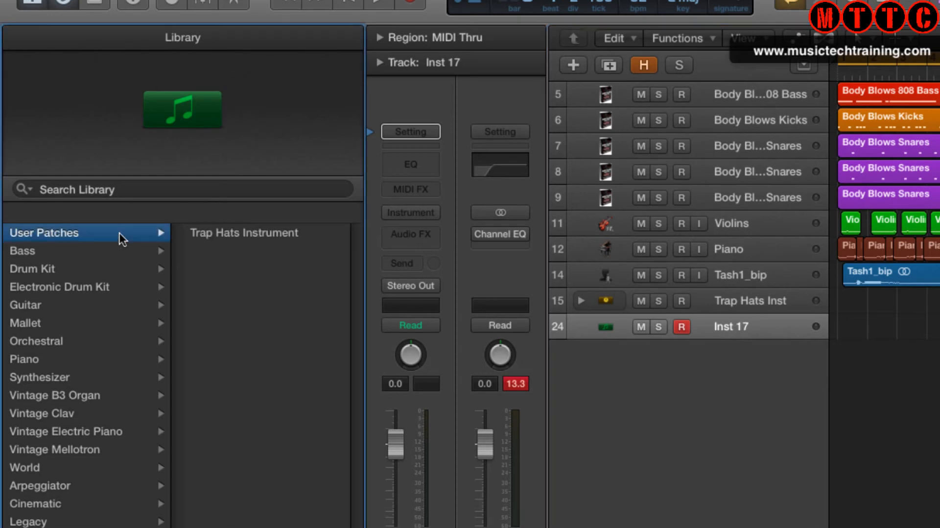
left_click(221, 235)
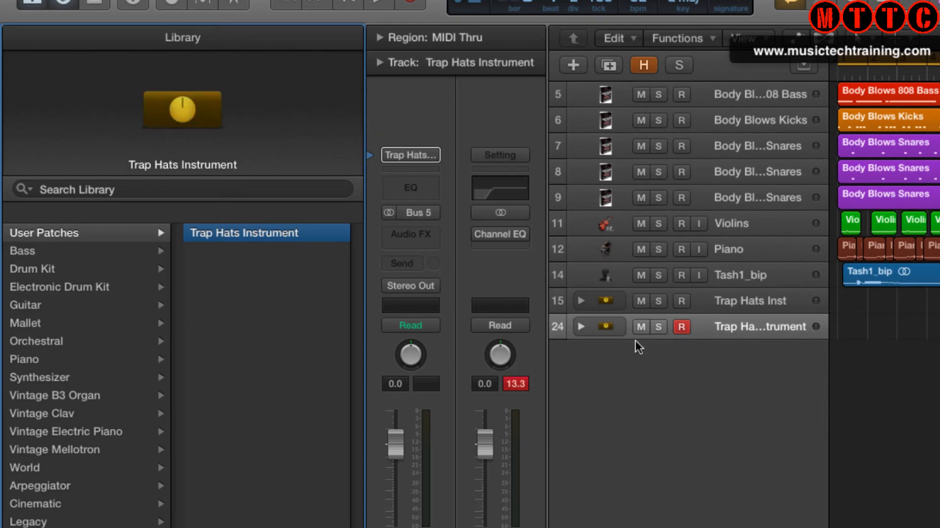
left_click(580, 326)
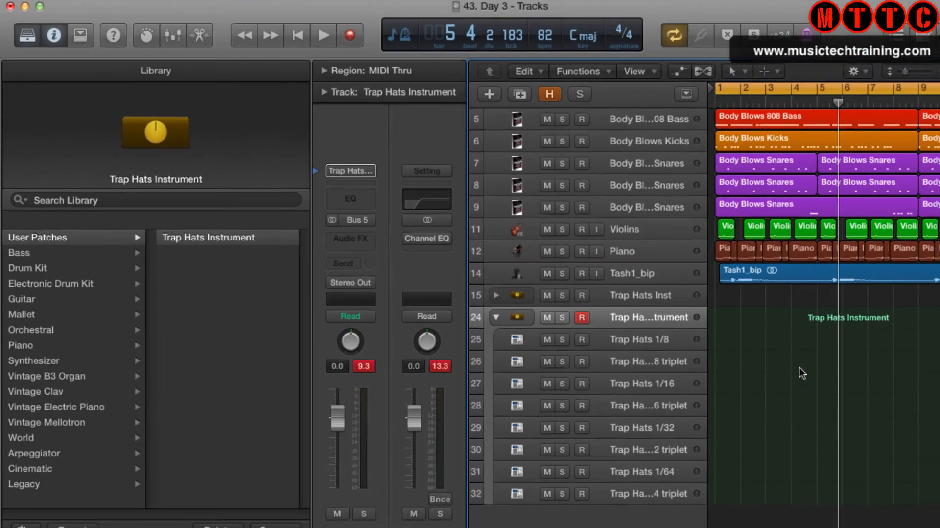
key("y")
Step: Record a hi-hat performance on the Trap Hats Instrument stack from bar 1 through bar 16
key("space")
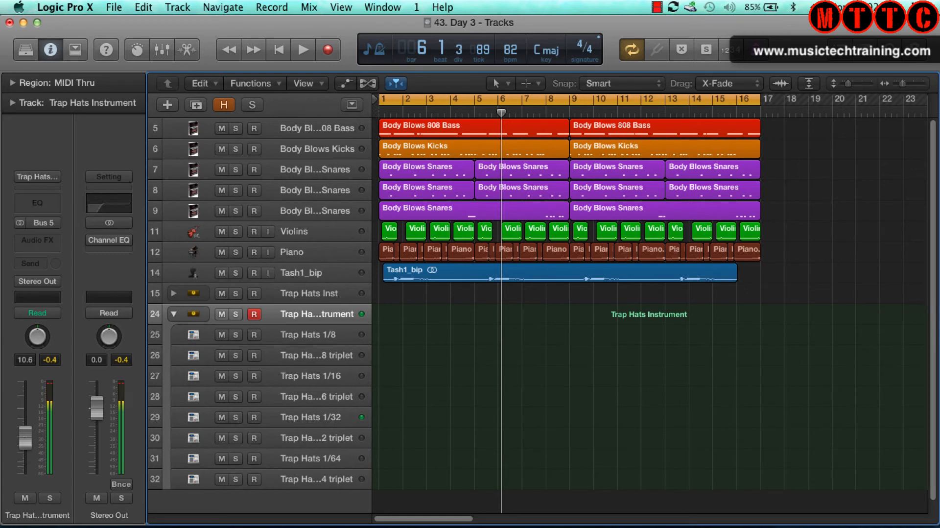
double_click(289, 314)
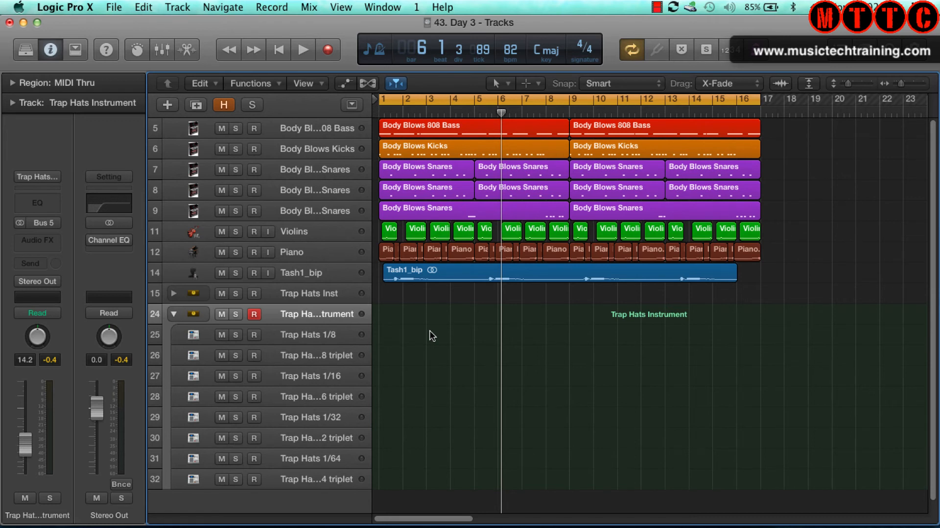
key("Return")
key("r")
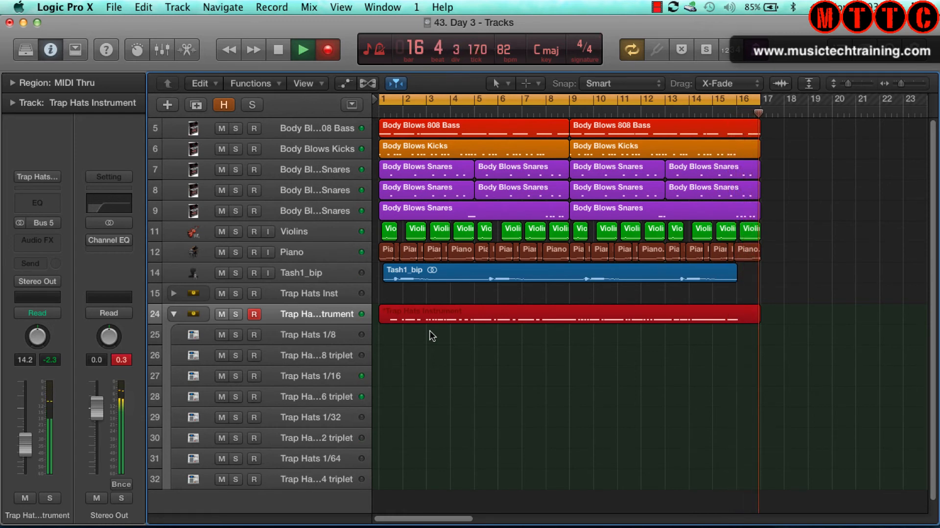
key("space")
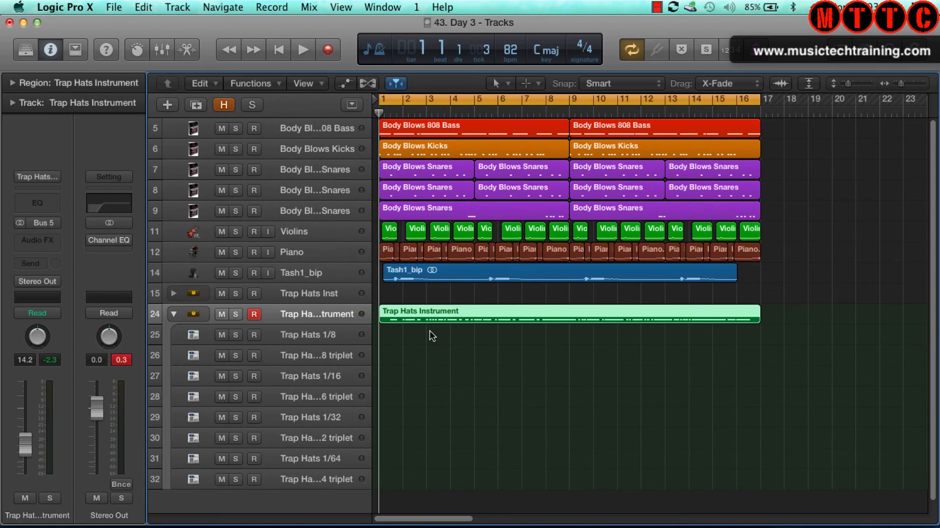
Step: Play the beginning of the recorded Trap Hats Instrument region and open the region in an enlarged Piano Roll
key("space")
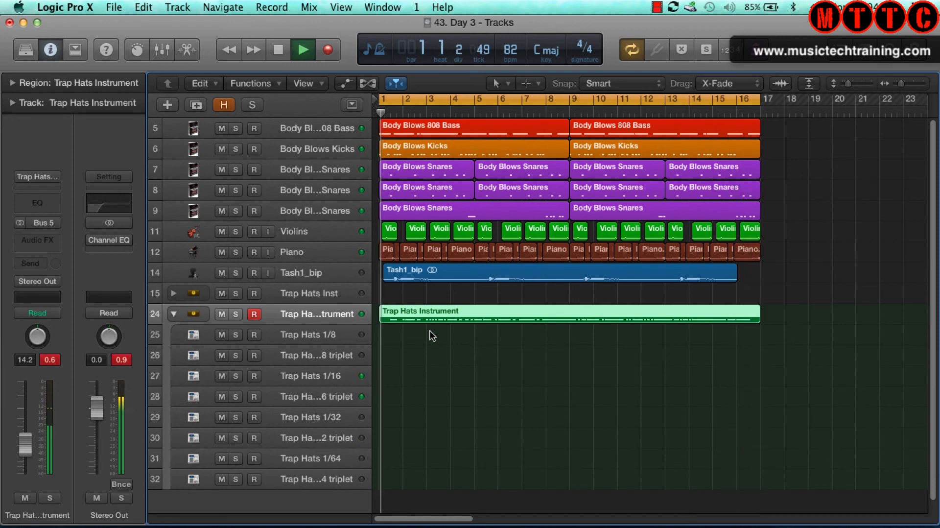
key("space")
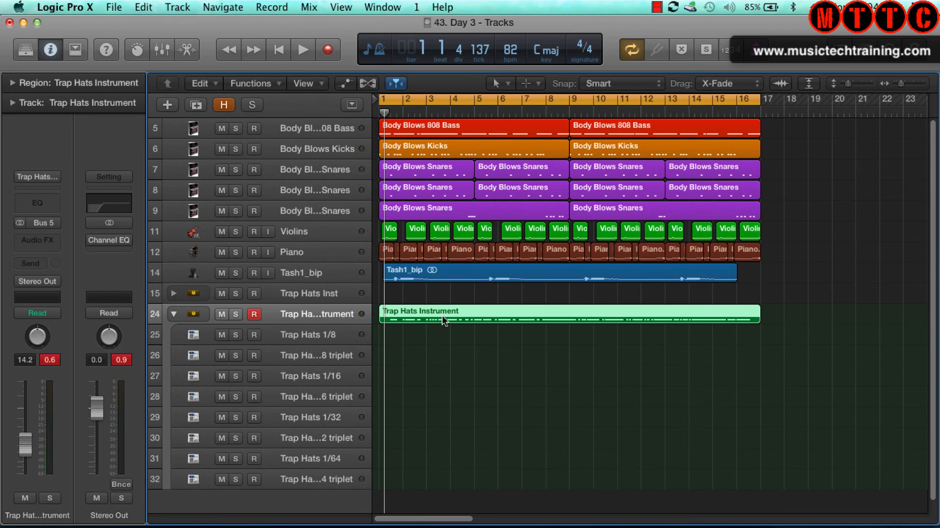
double_click(442, 316)
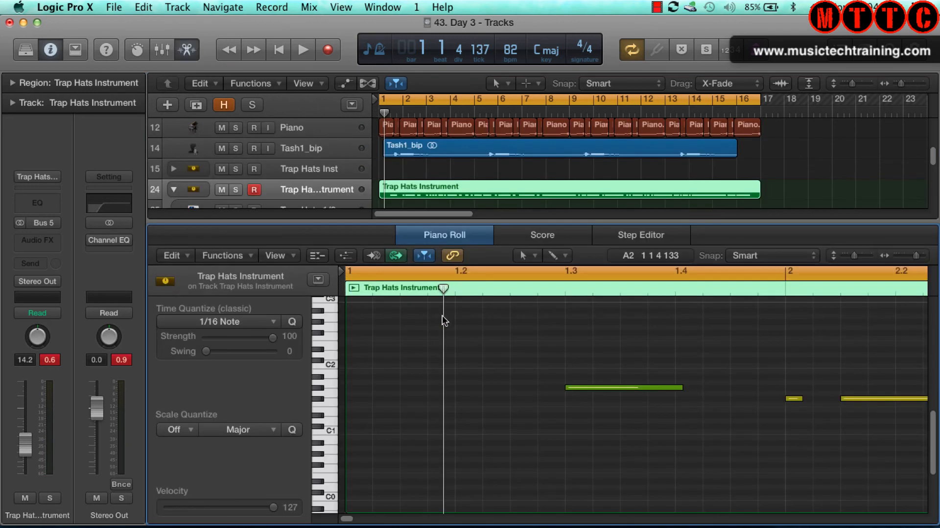
left_click_drag(512, 221, 495, 91)
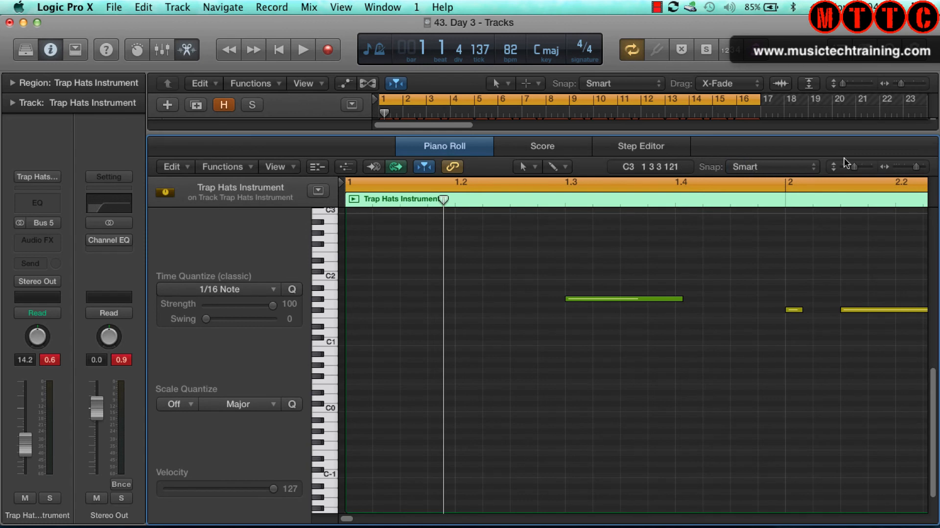
left_click_drag(917, 167, 900, 169)
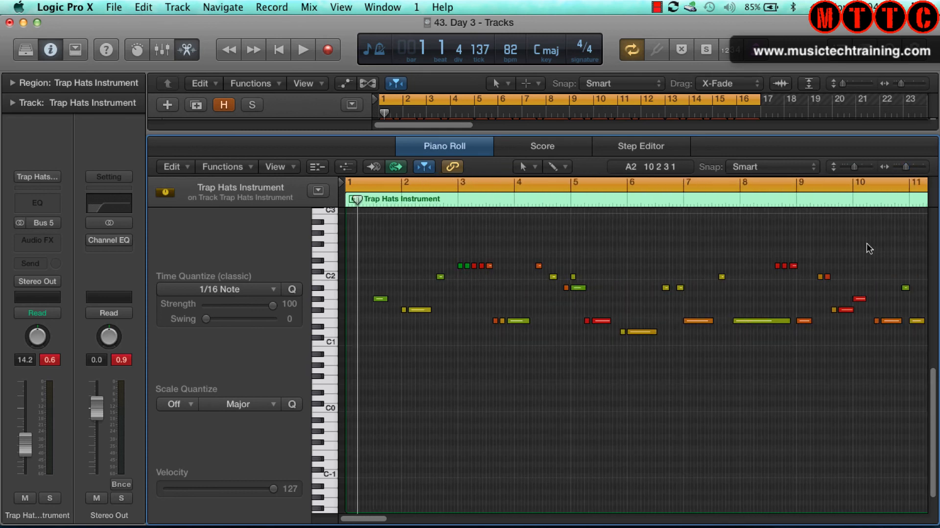
Step: Trim all notes in the region with Note to Remove Overlaps with Selected, choosing to shorten overlapped notes
key("super+a")
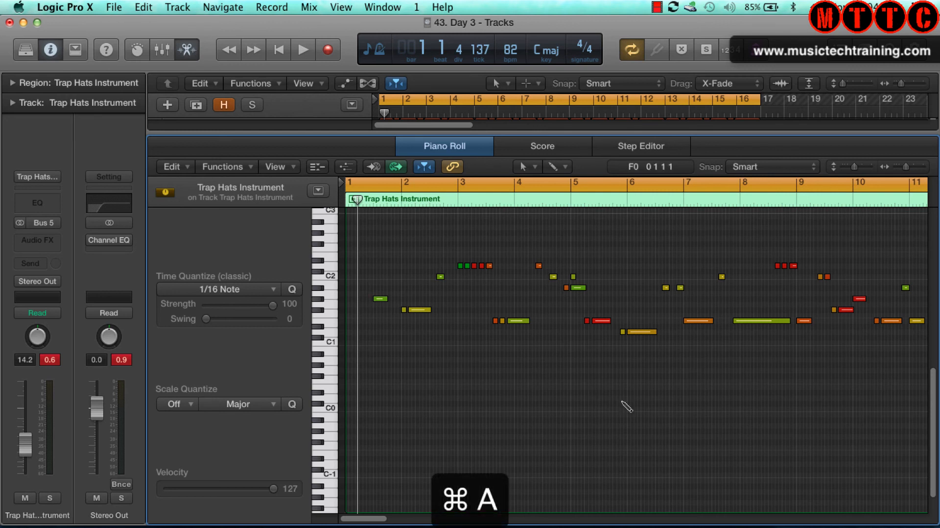
key("super+a")
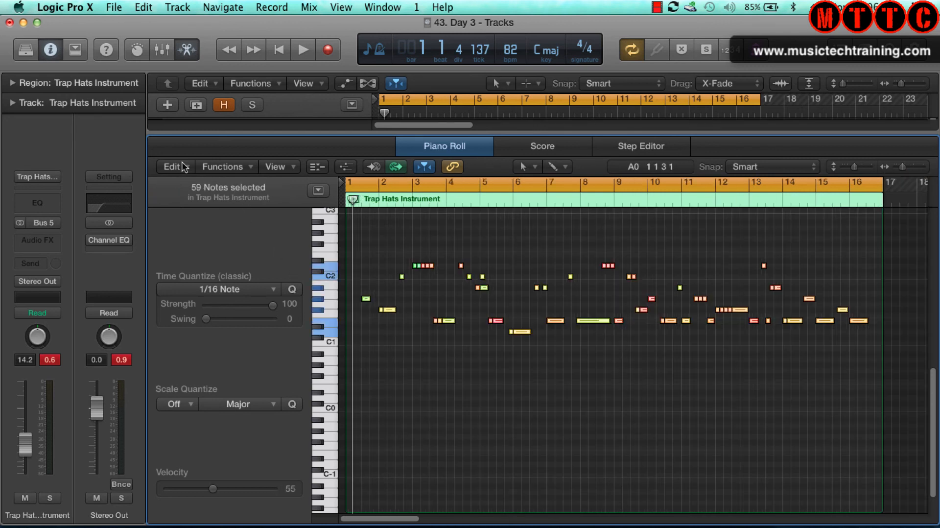
left_click(184, 166)
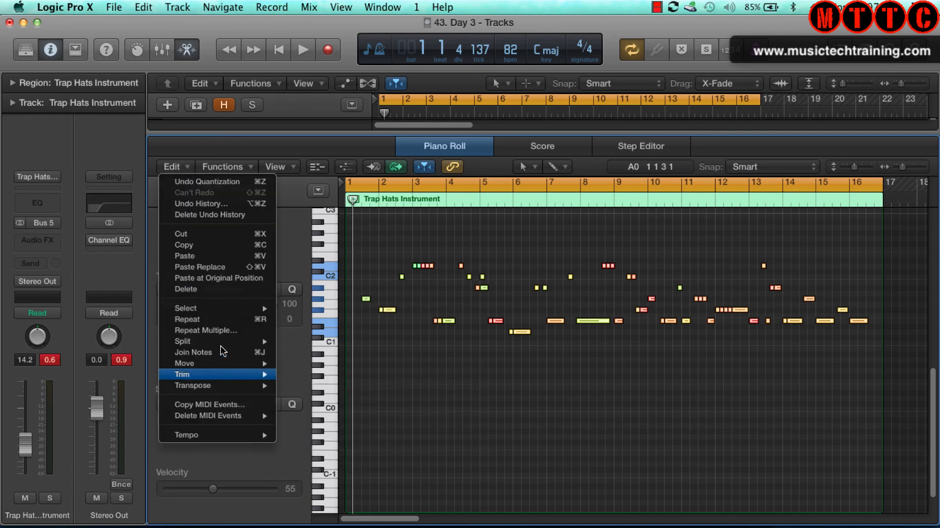
mouse_move(217, 312)
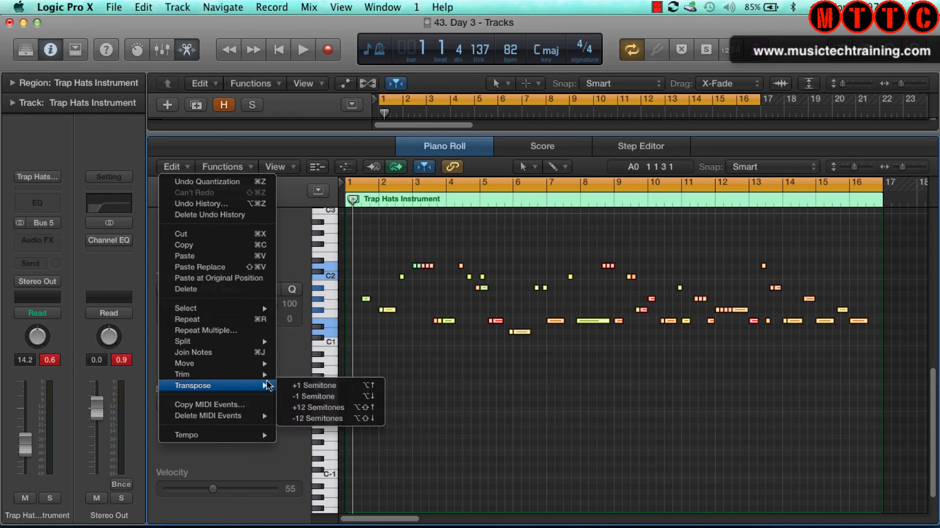
mouse_move(264, 374)
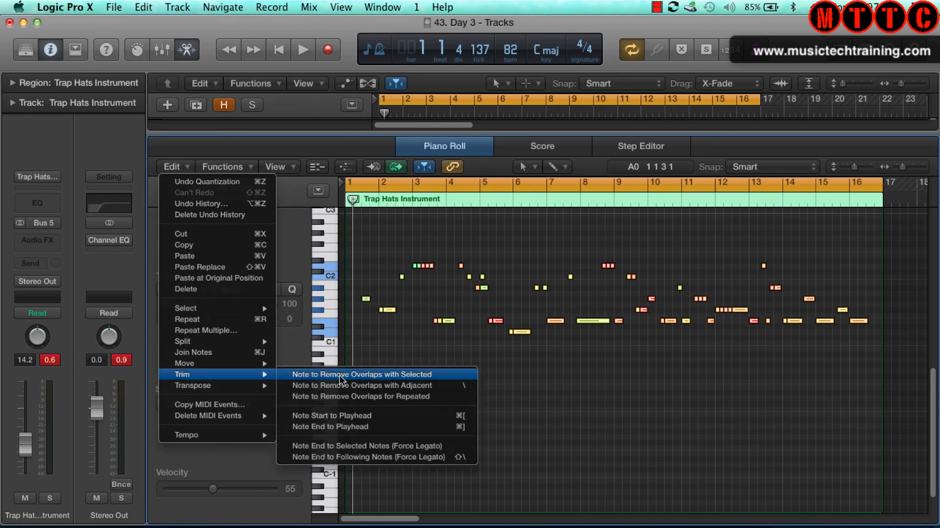
left_click(376, 374)
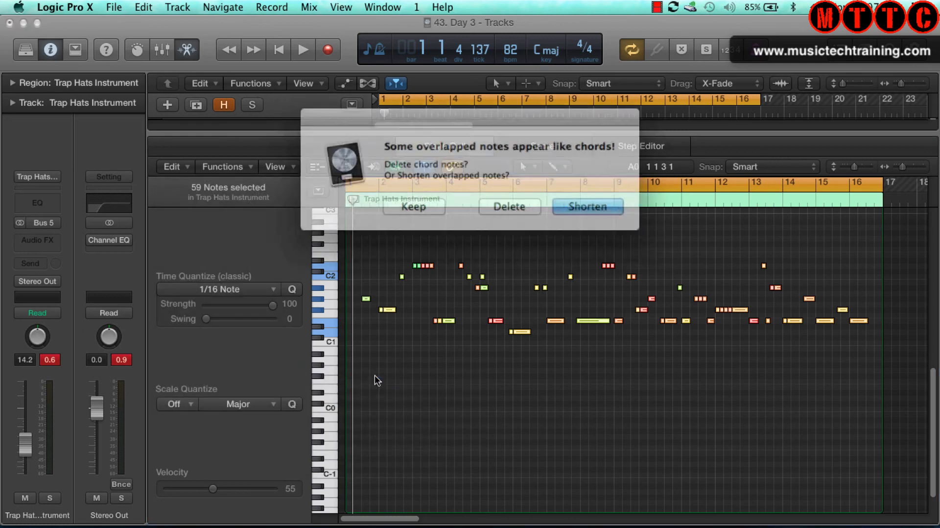
left_click(560, 201)
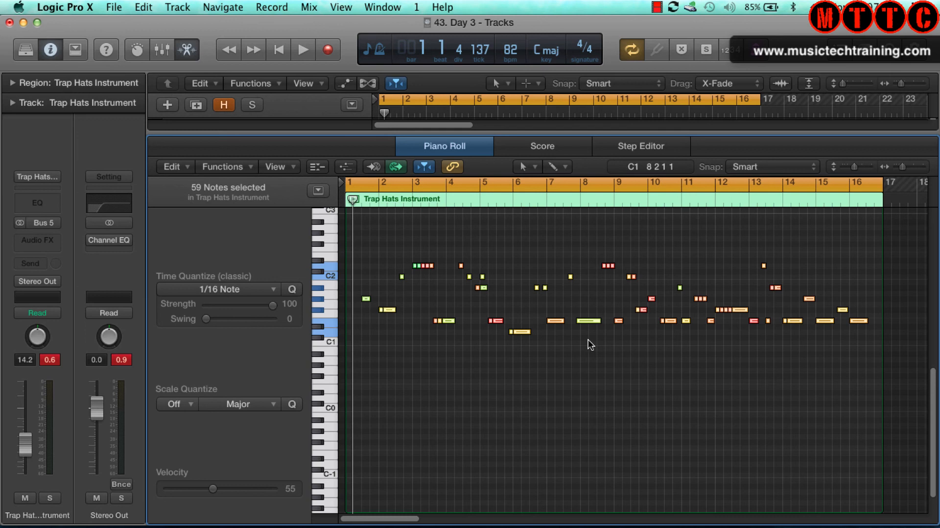
Step: Apply the Fixed Velocity MIDI Transform preset with a value of 90 to all selected notes
key("super+9")
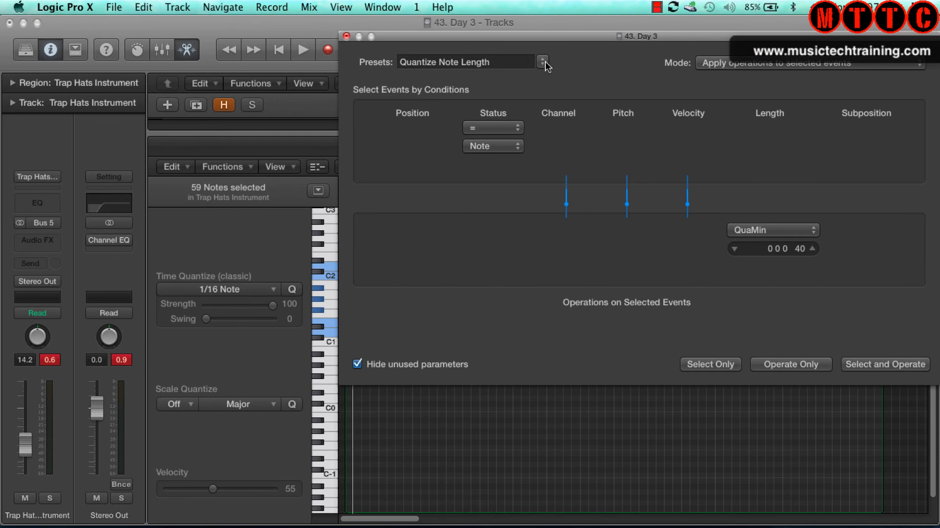
left_click(544, 62)
left_click(558, 77)
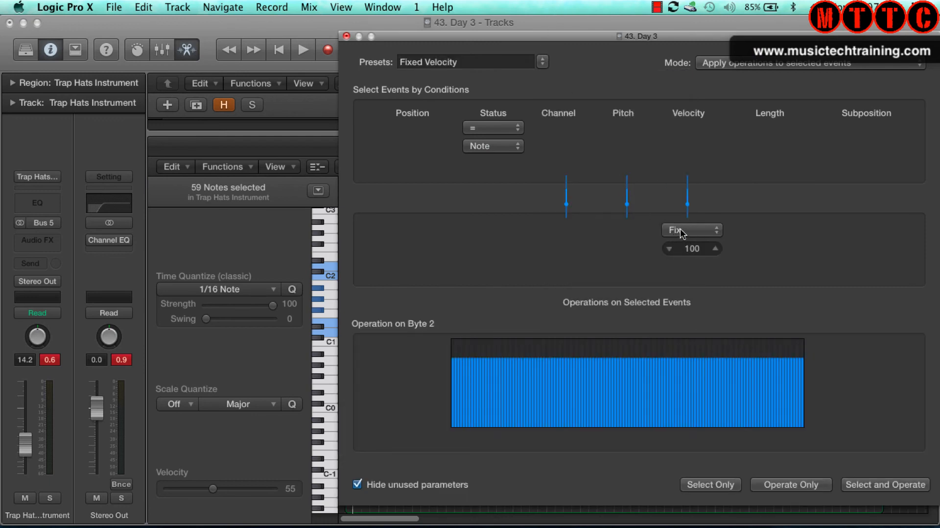
left_click_drag(691, 248, 692, 256)
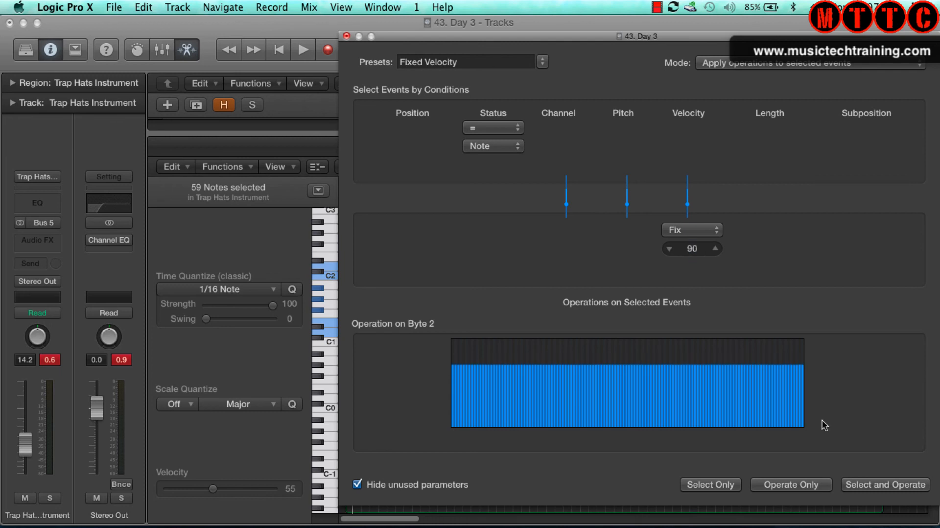
left_click(873, 491)
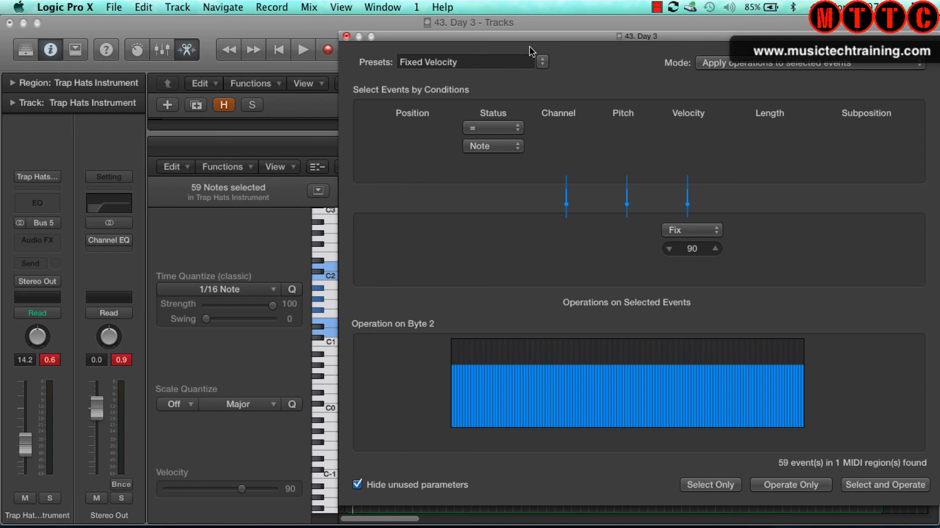
left_click(347, 36)
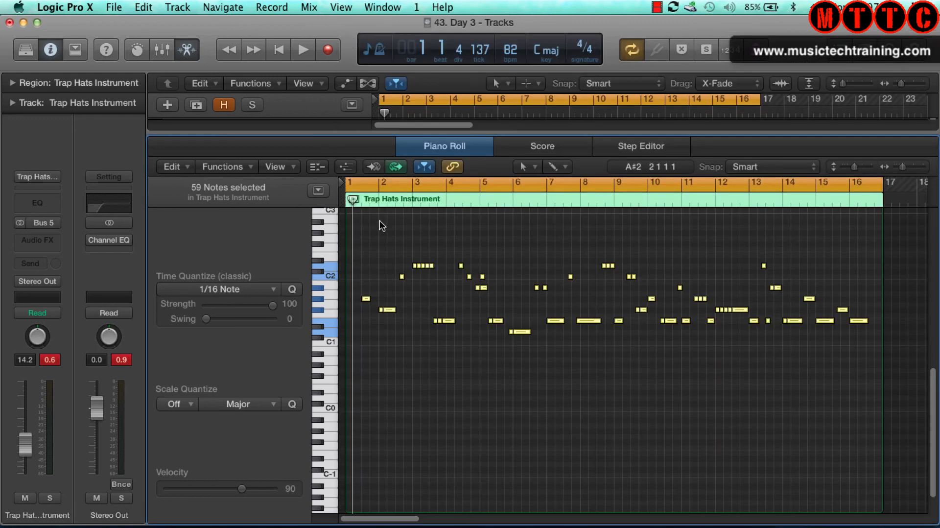
Step: Play back the edited Trap Hats Instrument region from around bar 8
left_click(576, 198)
key("space")
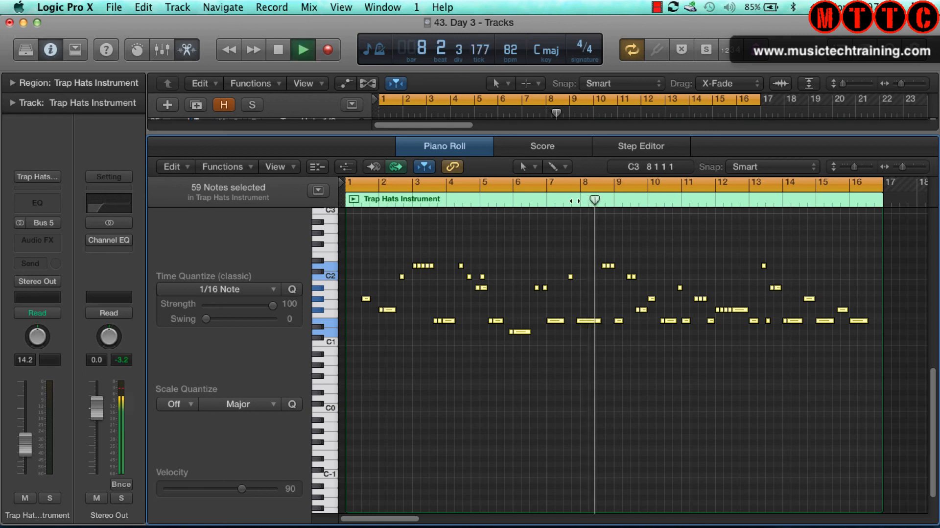